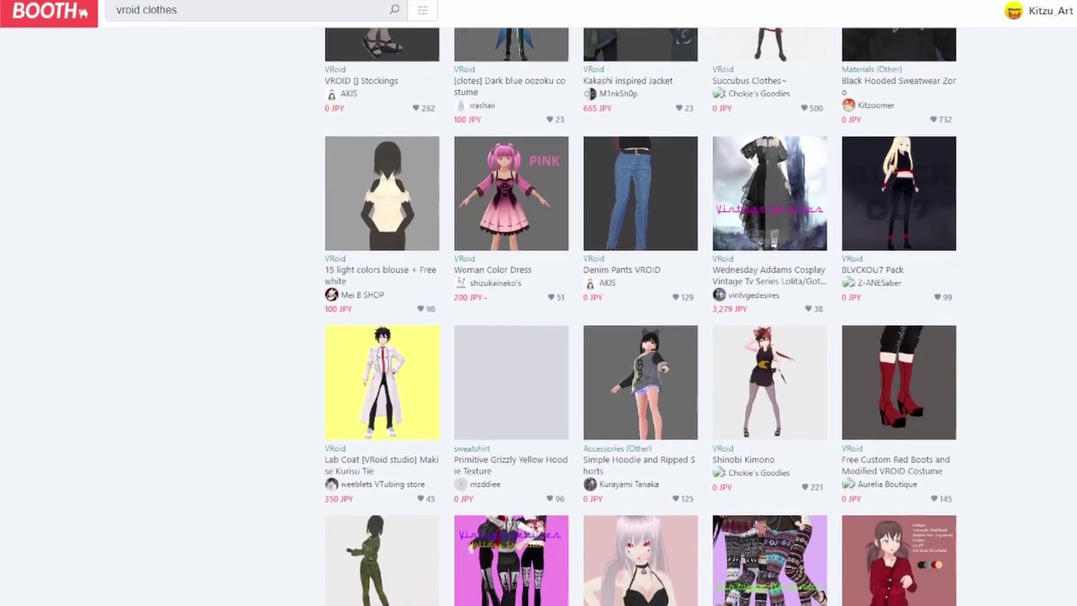
Scroll further down the BOOTH 'vroid clothes' search results
{"action": "scroll", "coordinate": [640, 317], "scroll_direction": "down", "scroll_amount": 2}
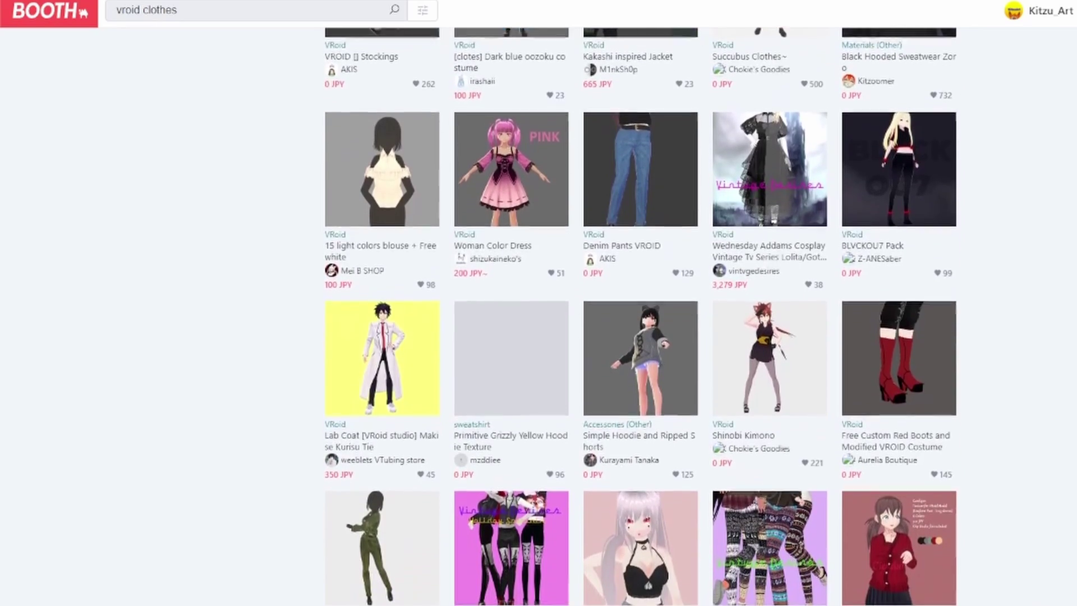
{"action": "scroll", "coordinate": [640, 316], "scroll_direction": "down", "scroll_amount": 2}
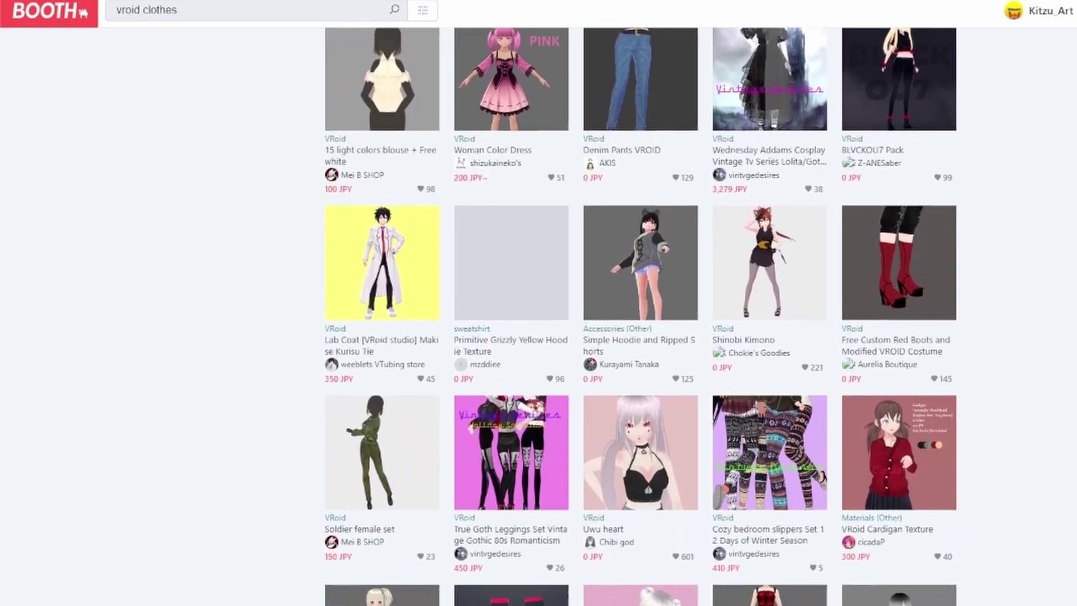
{"action": "scroll", "coordinate": [640, 316], "scroll_direction": "down", "scroll_amount": 2}
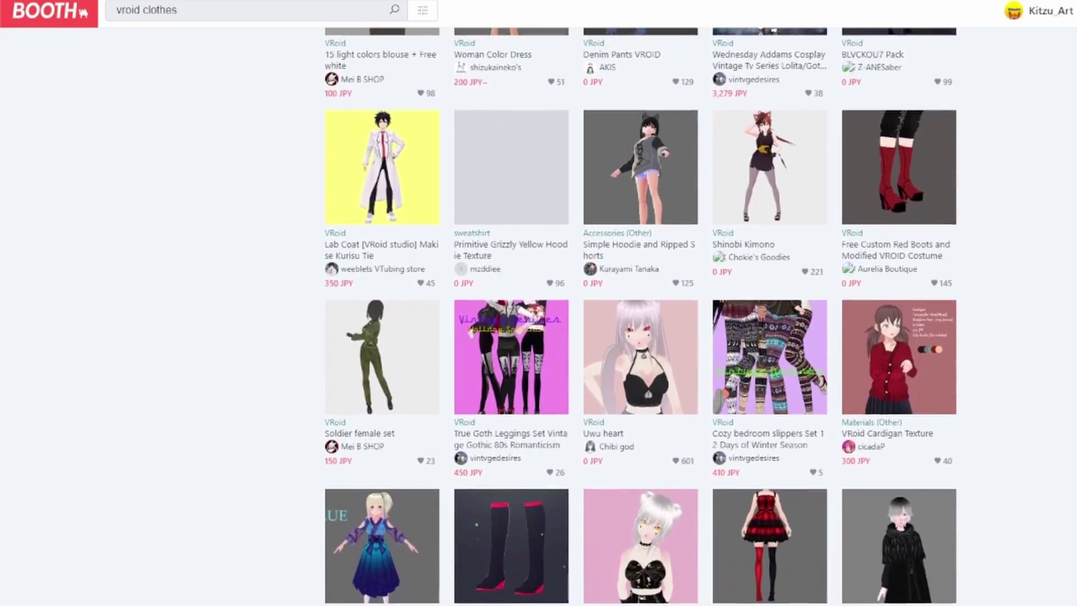
{"action": "scroll", "coordinate": [640, 316], "scroll_direction": "down", "scroll_amount": 2}
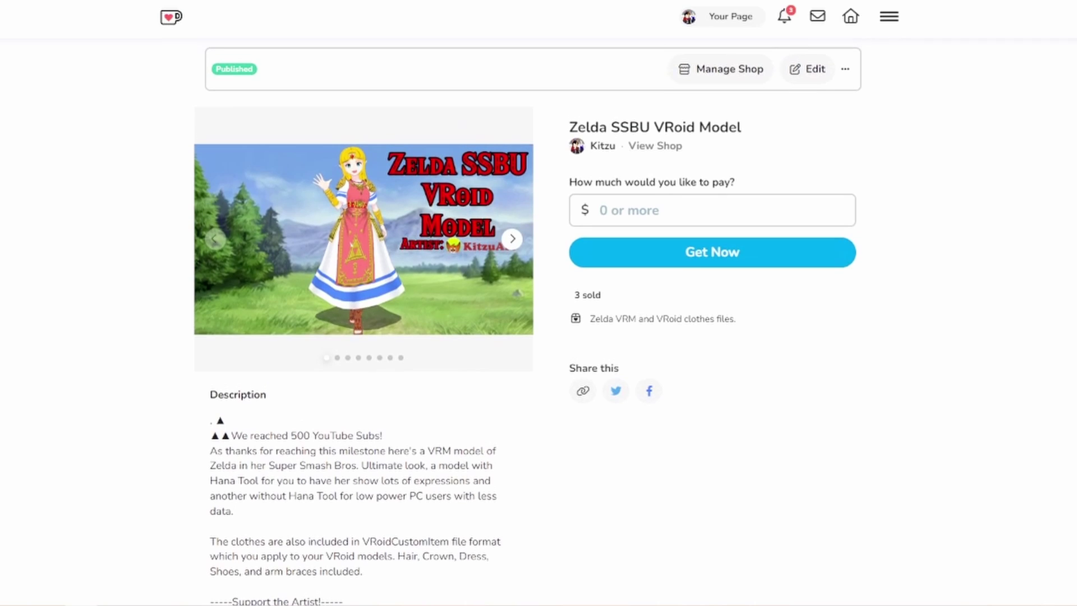
Scroll the Zelda SSBU VRoid Model Ko-fi page down to its Description section
{"action": "scroll", "coordinate": [527, 319], "scroll_direction": "down", "scroll_amount": 2}
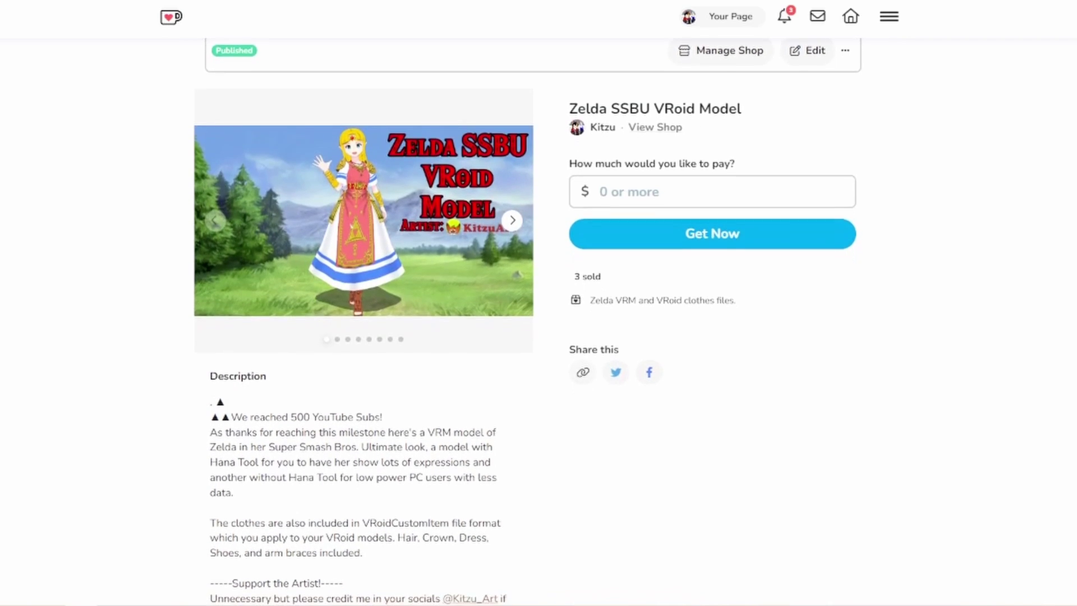
{"action": "scroll", "coordinate": [363, 320], "scroll_direction": "down", "scroll_amount": 3}
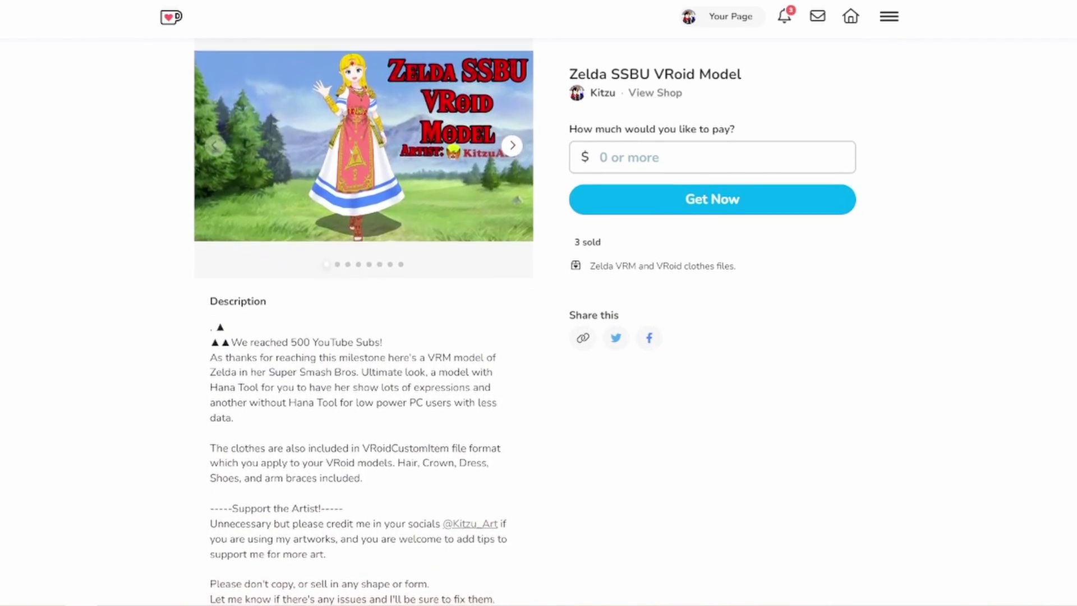
{"action": "scroll", "coordinate": [363, 320], "scroll_direction": "down", "scroll_amount": 1}
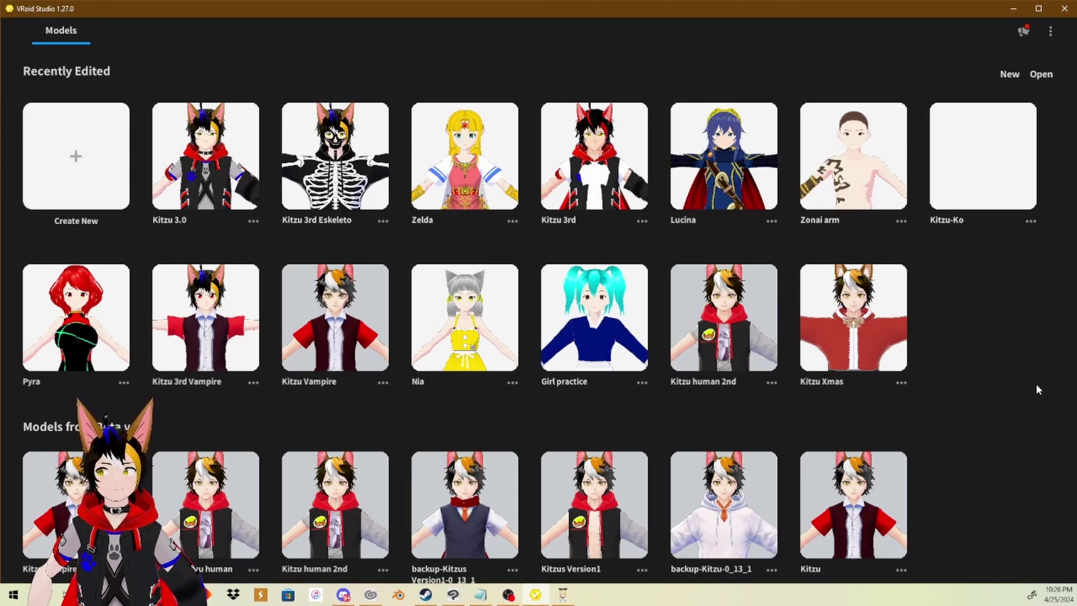
Scroll the Models list to Sample Models and open AvatarSample_B
{"action": "scroll", "coordinate": [1004, 359], "scroll_direction": "down", "scroll_amount": 4}
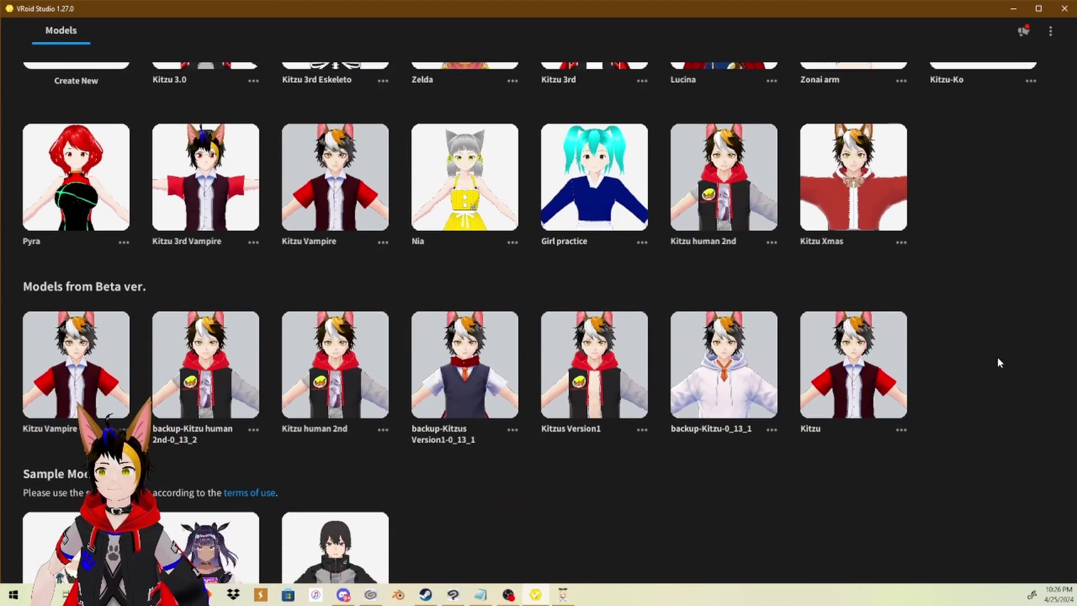
{"action": "scroll", "coordinate": [805, 474], "scroll_direction": "down", "scroll_amount": 1}
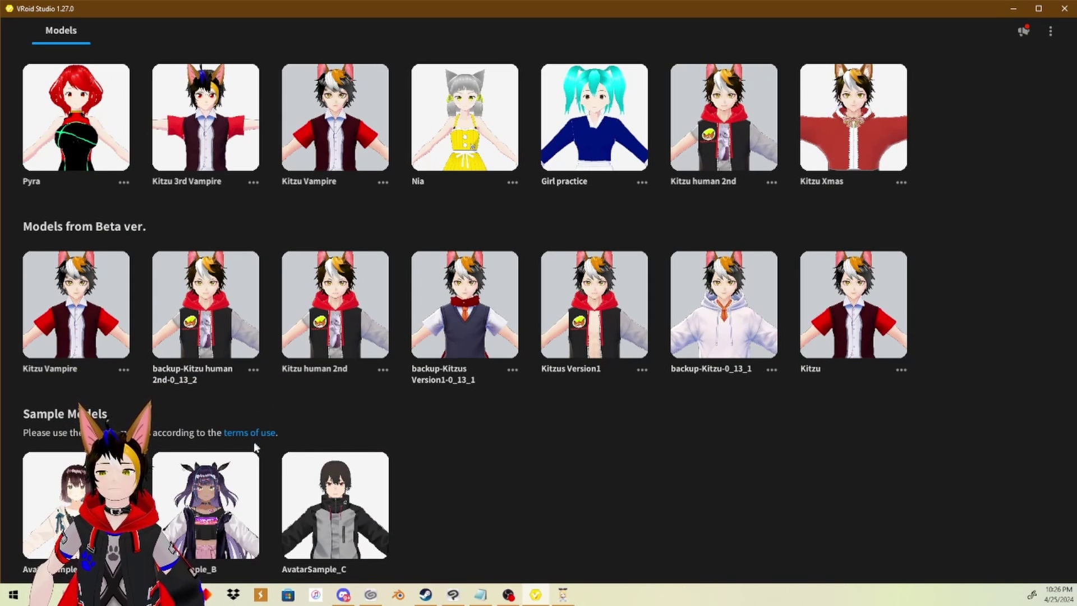
{"action": "left_click", "coordinate": [209, 517]}
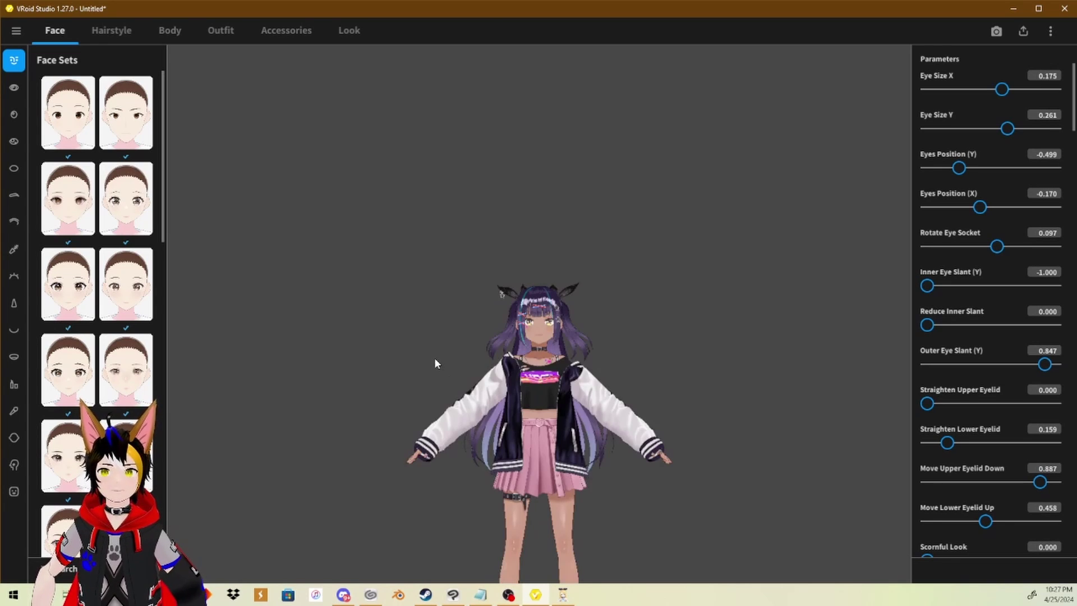
Frame the full body and list the Custom dresses (Nia Dress, Dresses) under Outfit
{"action": "middle_click_drag", "start_coordinate": [528, 353], "coordinate": [519, 240]}
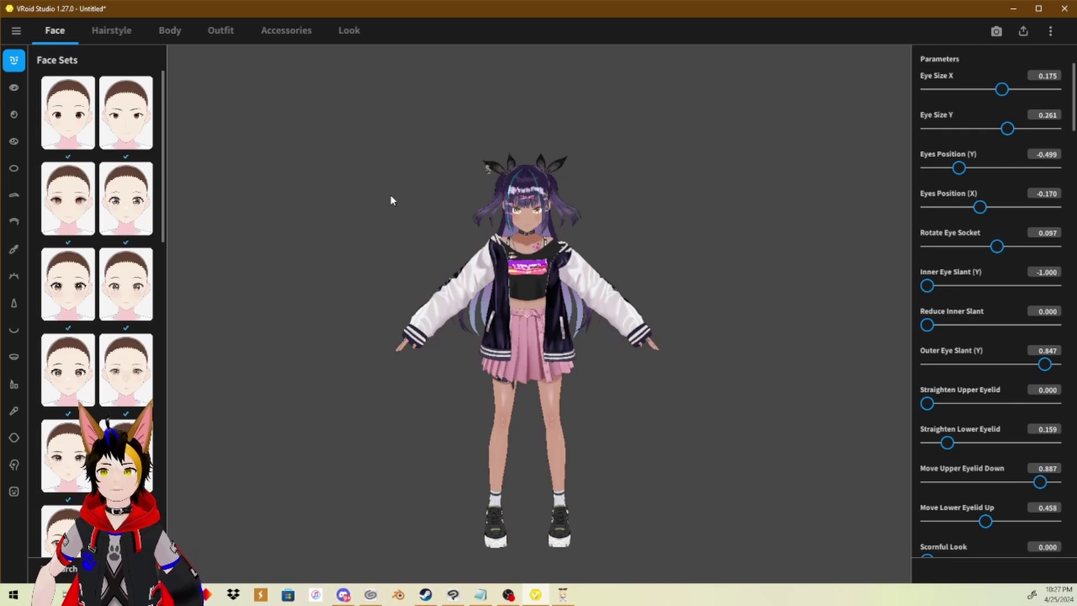
{"action": "left_click", "coordinate": [221, 31]}
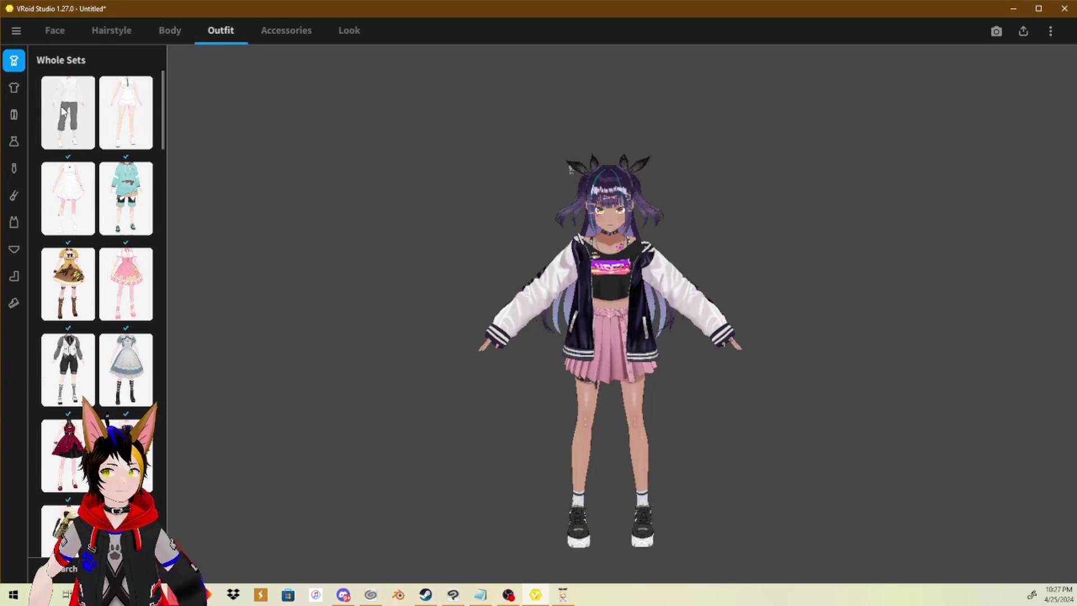
{"action": "left_click", "coordinate": [14, 141]}
{"action": "left_click", "coordinate": [130, 86]}
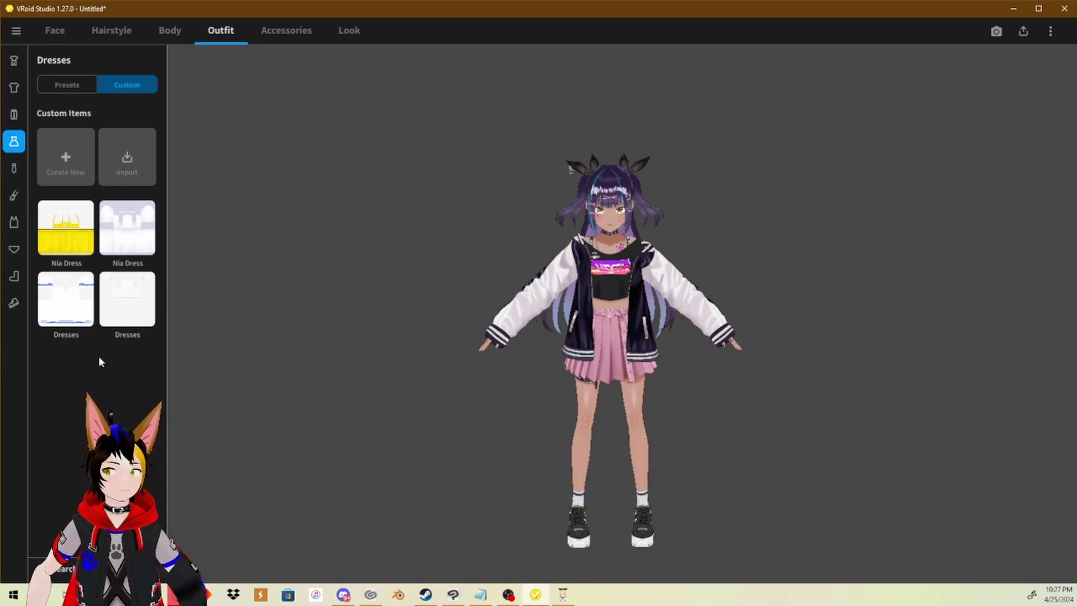
Import Zelda's Dress SSBU from the Zelda SSBU VRoid Clothes folder and wear it immediately
{"action": "left_click", "coordinate": [129, 163]}
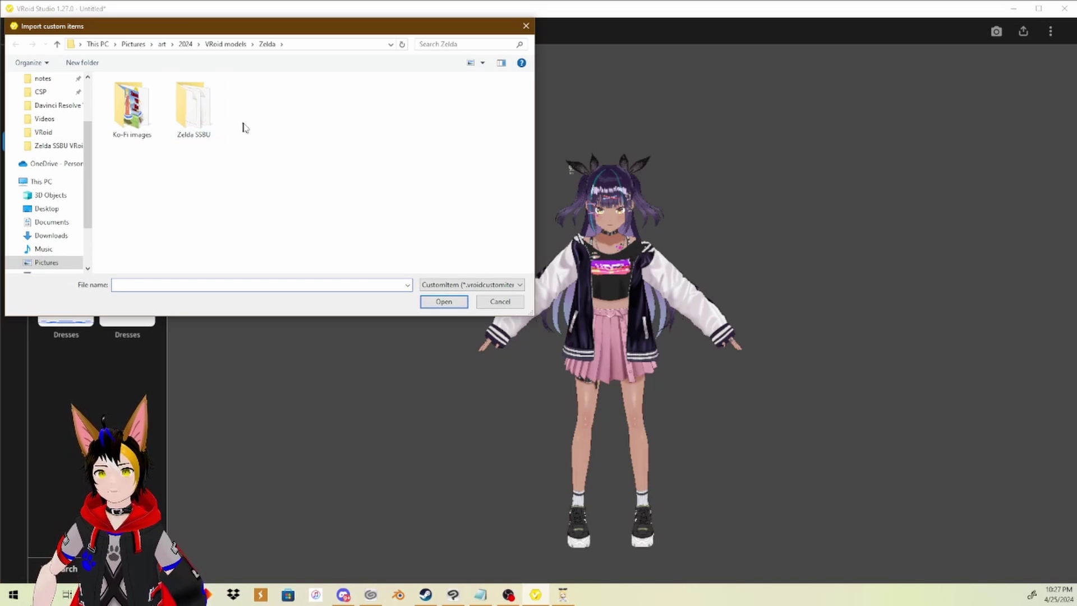
{"action": "double_click", "coordinate": [197, 120]}
{"action": "double_click", "coordinate": [155, 121]}
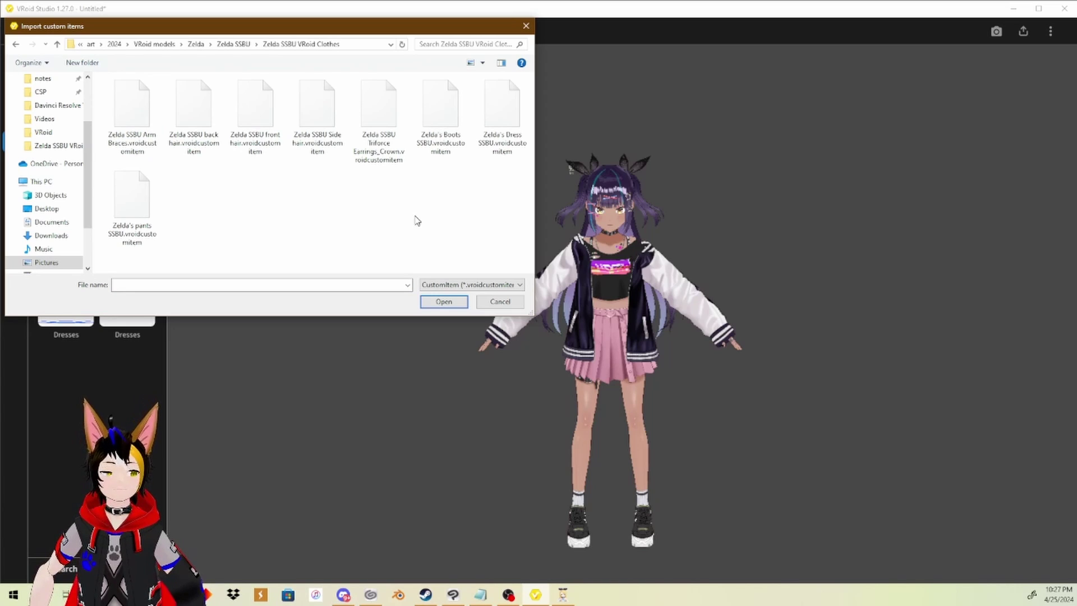
{"action": "left_click", "coordinate": [503, 143]}
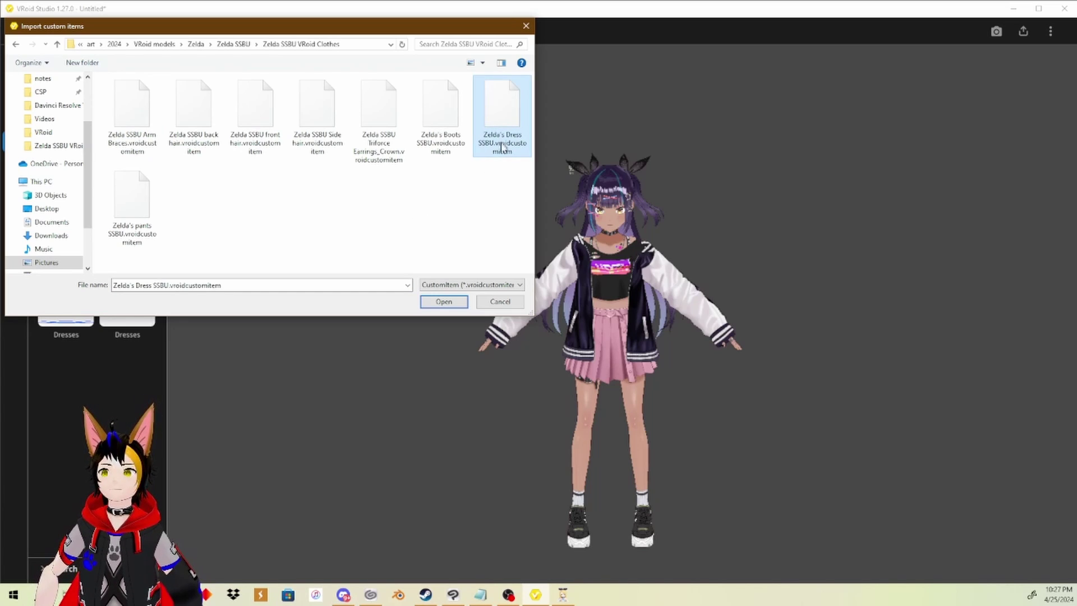
{"action": "left_click", "coordinate": [444, 301]}
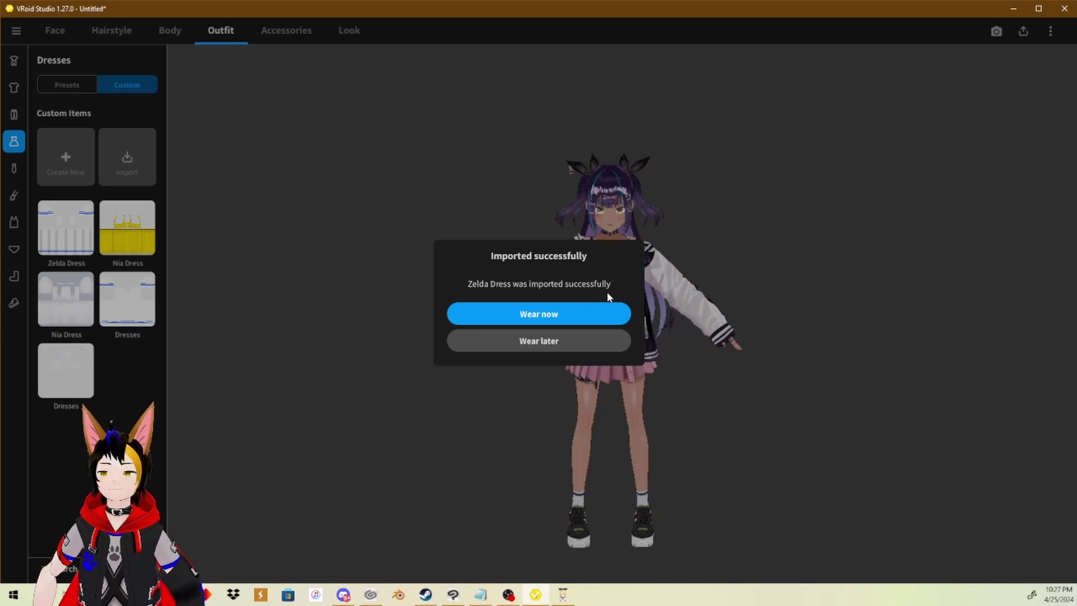
{"action": "left_click", "coordinate": [569, 313]}
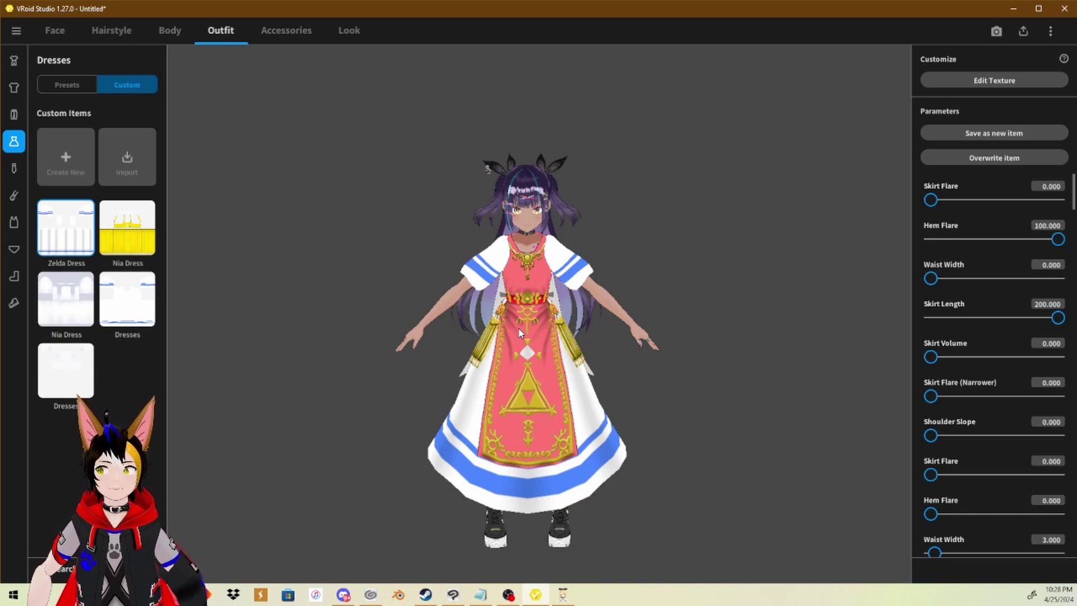
Orbit around the avatar to inspect the Zelda Dress from several angles
{"action": "scroll", "coordinate": [549, 337], "scroll_direction": "up", "scroll_amount": 3}
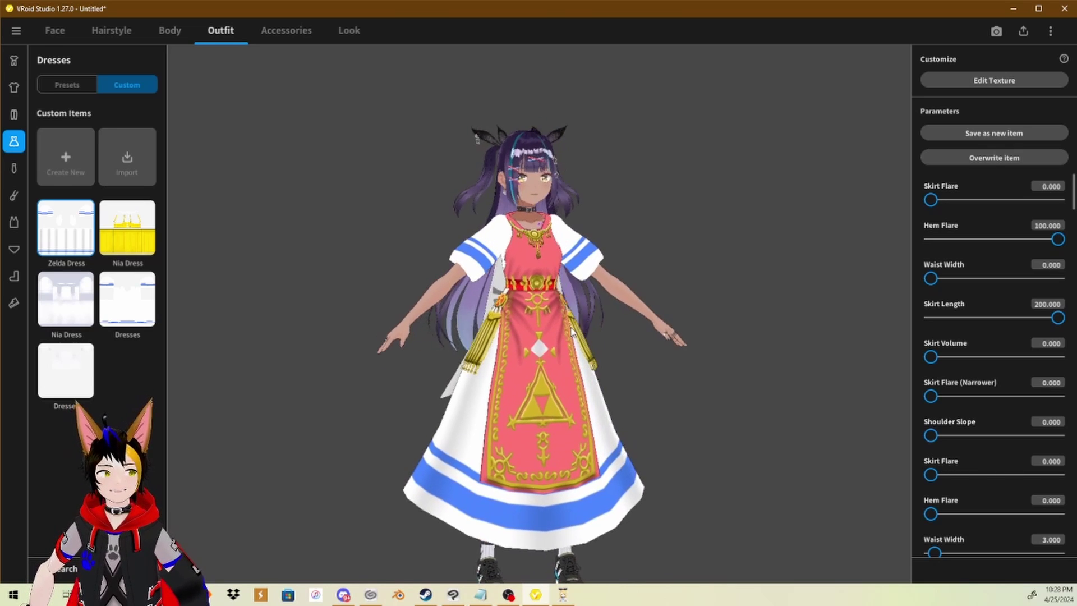
{"action": "mouse_move", "coordinate": [567, 331]}
{"action": "left_mouse_down"}
{"action": "mouse_move", "coordinate": [555, 330]}
{"action": "mouse_move", "coordinate": [572, 332]}
{"action": "left_mouse_up"}
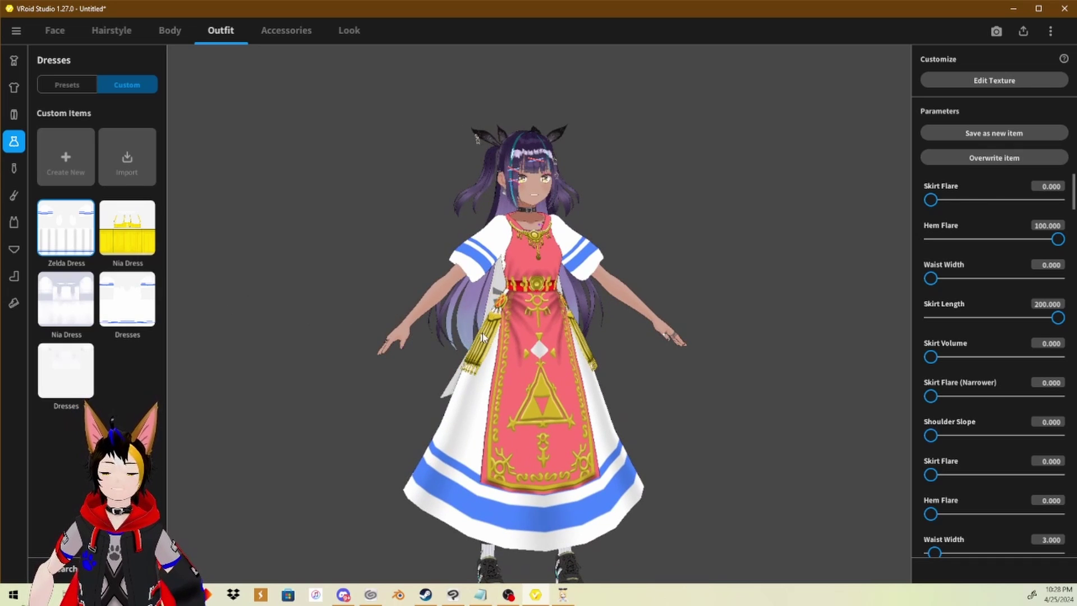
{"action": "left_click_drag", "start_coordinate": [482, 336], "coordinate": [557, 324]}
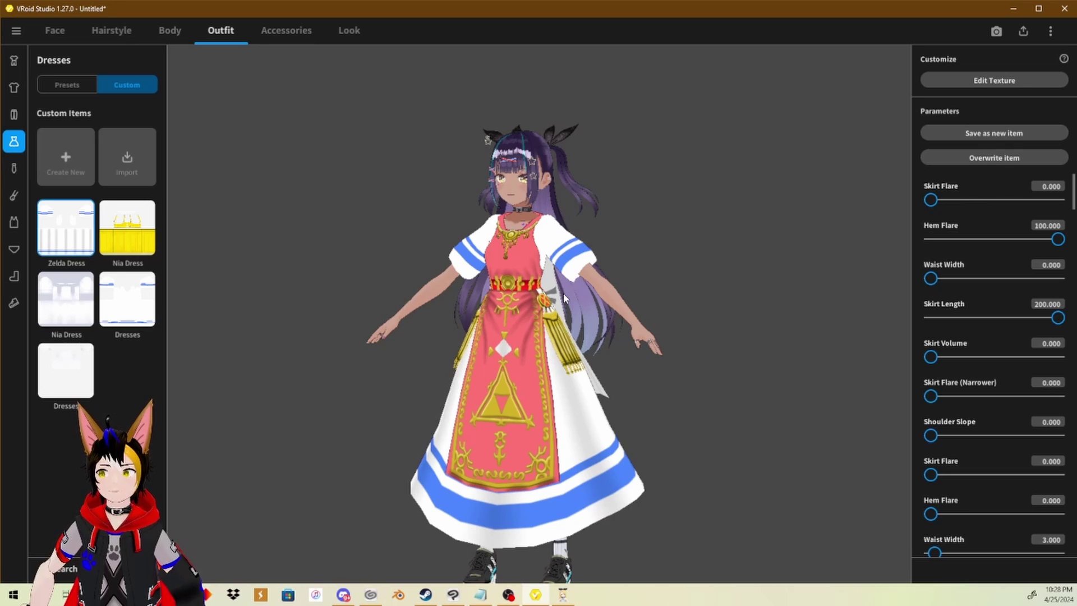
{"action": "left_click_drag", "start_coordinate": [441, 382], "coordinate": [457, 382]}
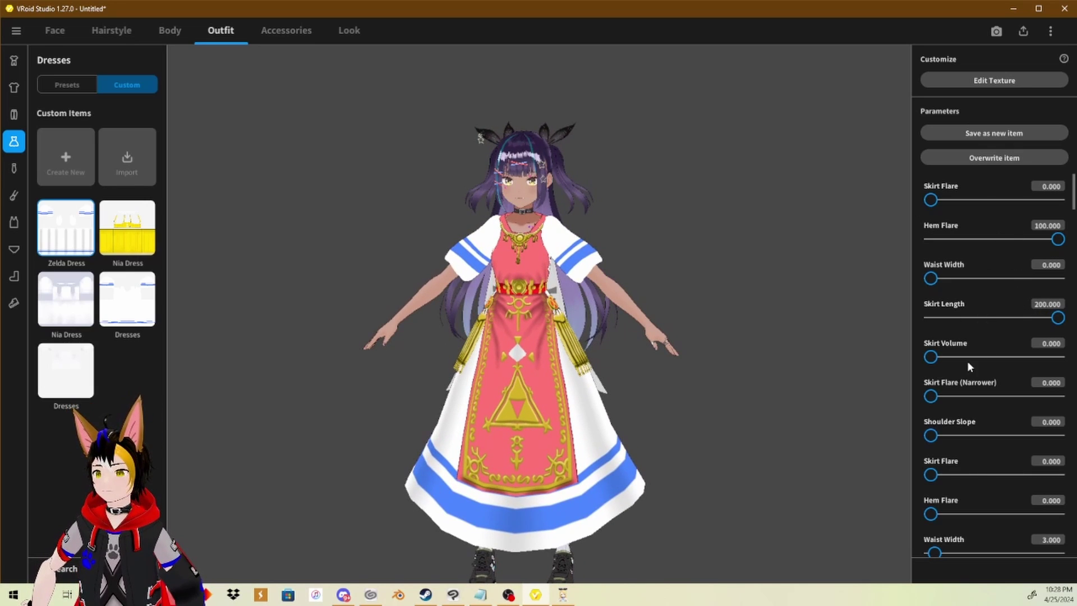
Shorten the dress's Skirt Length and widen its Waist Width to about 22
{"action": "mouse_move", "coordinate": [1057, 318]}
{"action": "left_mouse_down"}
{"action": "mouse_move", "coordinate": [926, 321]}
{"action": "mouse_move", "coordinate": [1071, 318]}
{"action": "left_mouse_up"}
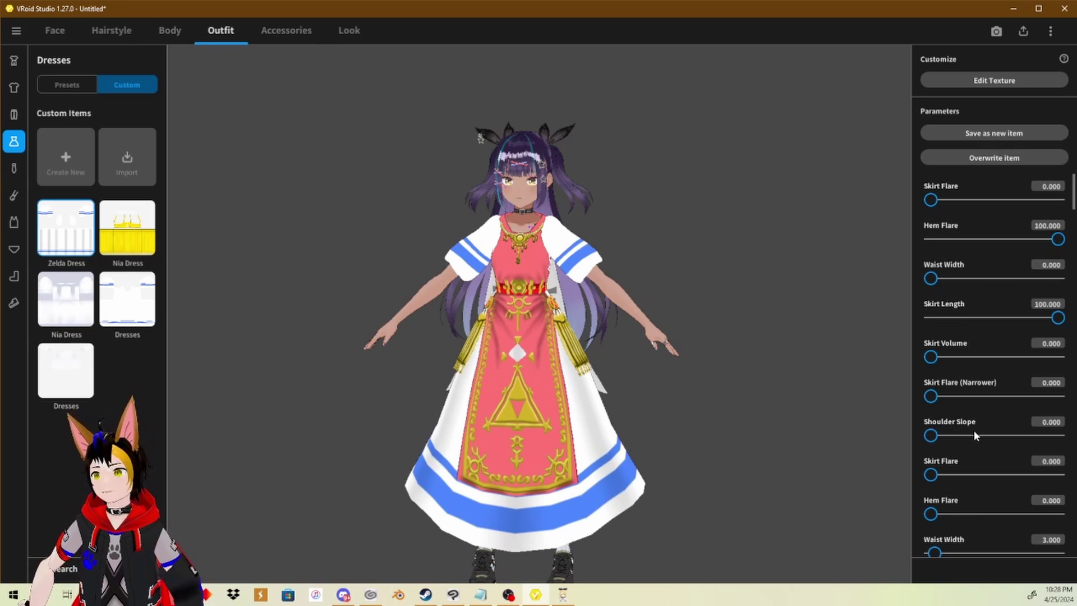
{"action": "scroll", "coordinate": [975, 435], "scroll_direction": "down", "scroll_amount": 4}
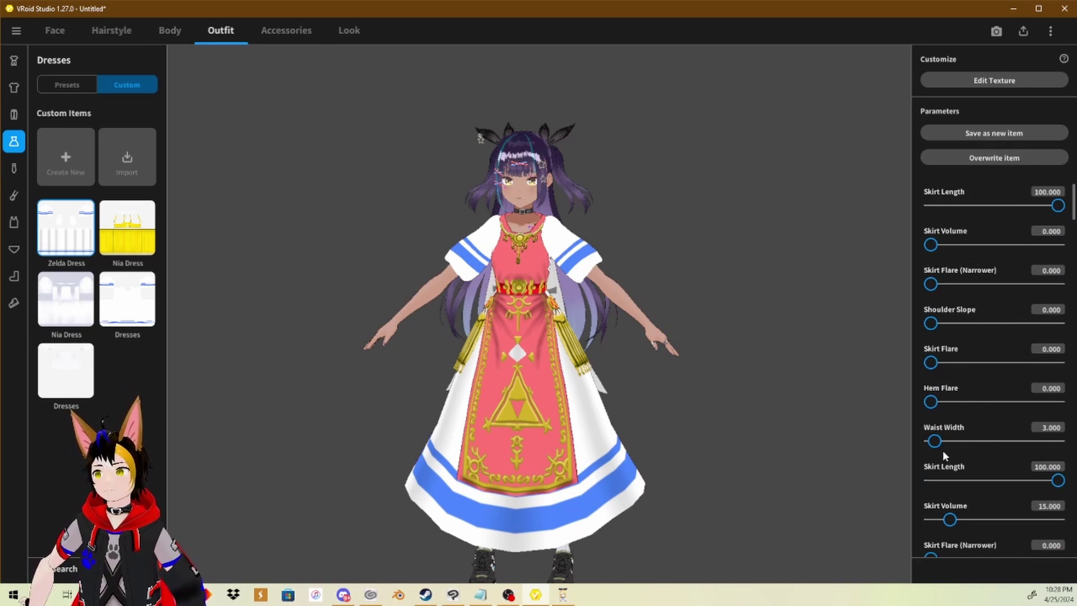
{"action": "left_click_drag", "start_coordinate": [935, 443], "coordinate": [961, 445]}
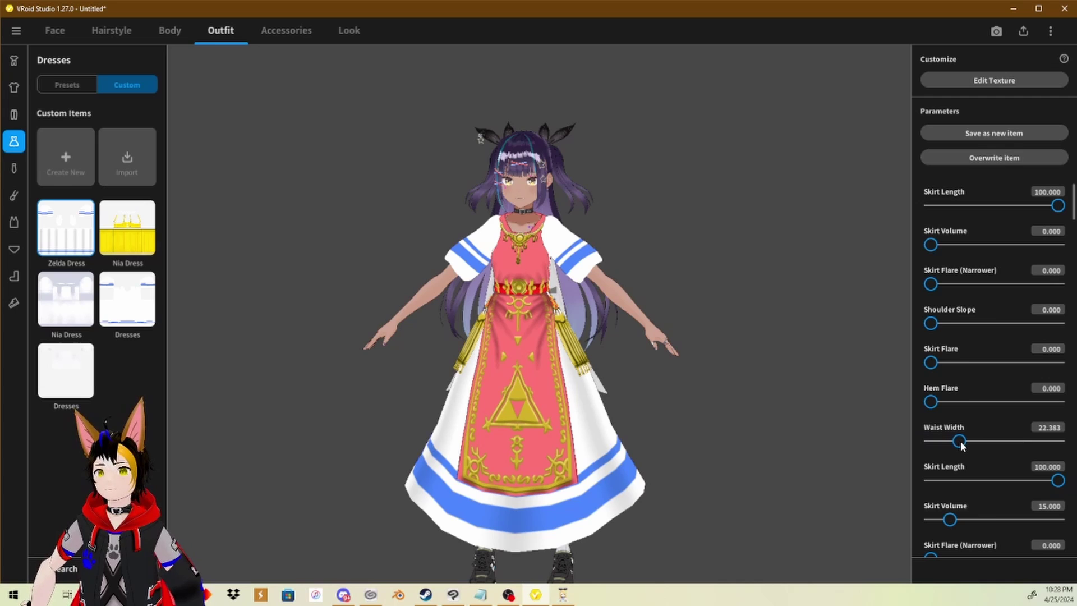
{"action": "left_click_drag", "start_coordinate": [585, 352], "coordinate": [632, 344]}
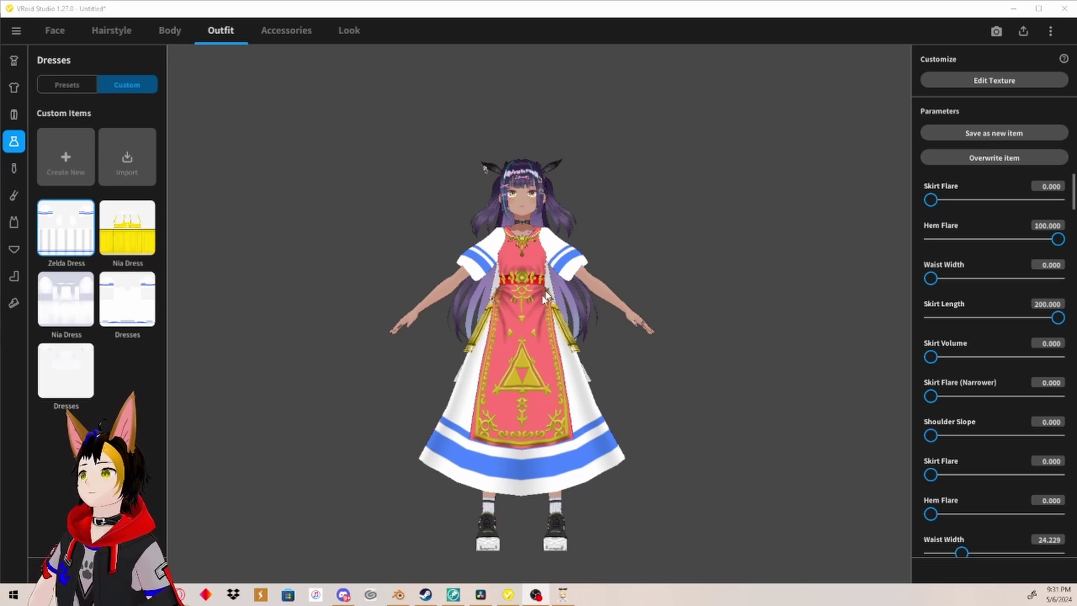
Open the dress texture editing, then try a skirt-narrowing change and reset it
{"action": "left_click", "coordinate": [1012, 80]}
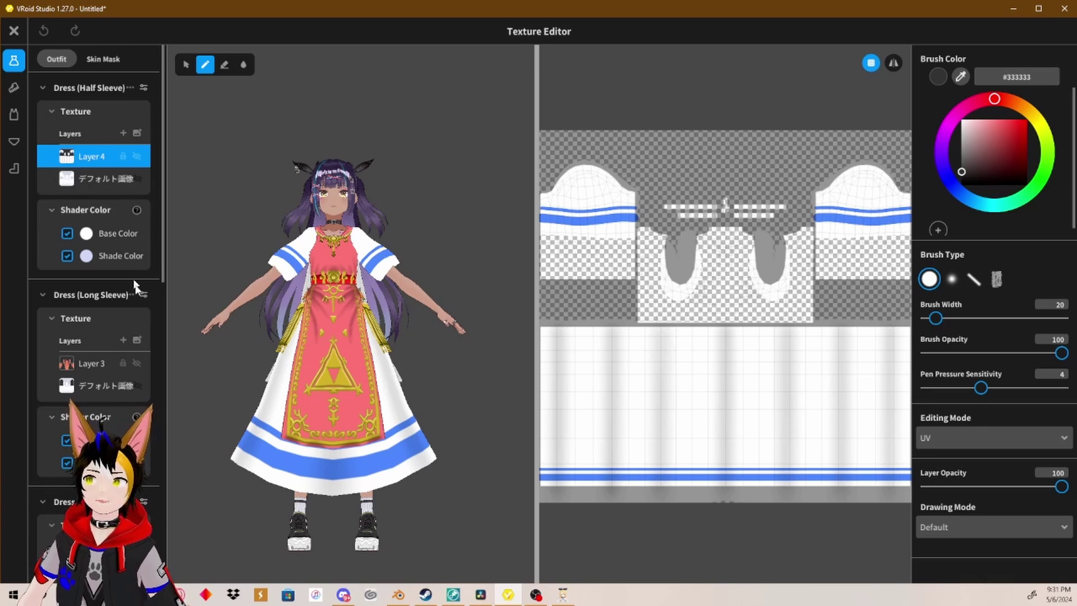
{"action": "scroll", "coordinate": [113, 306], "scroll_direction": "down", "scroll_amount": 5}
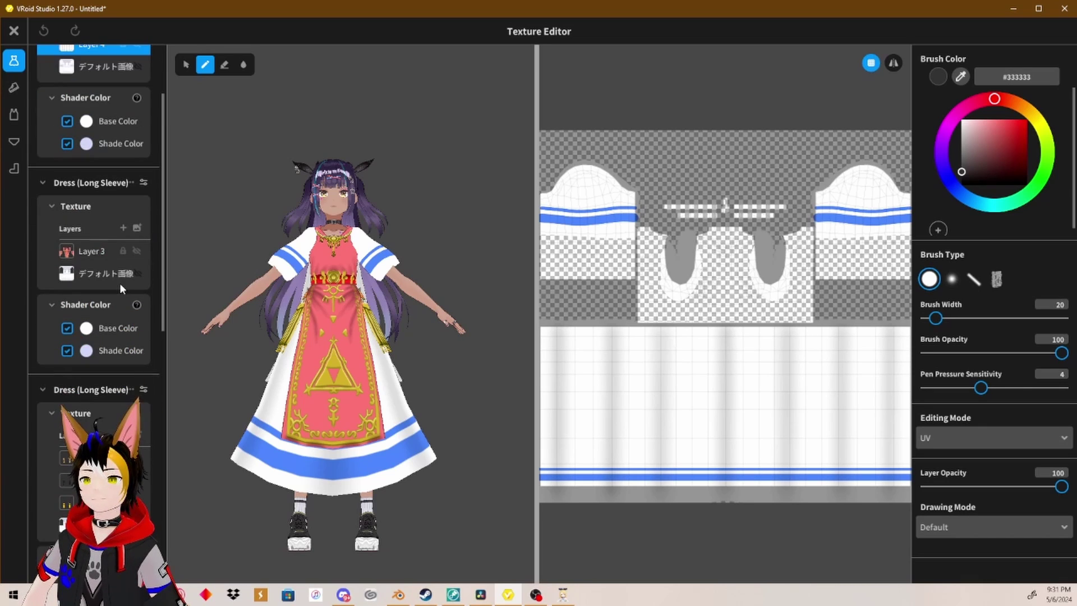
{"action": "scroll", "coordinate": [115, 306], "scroll_direction": "down", "scroll_amount": 1}
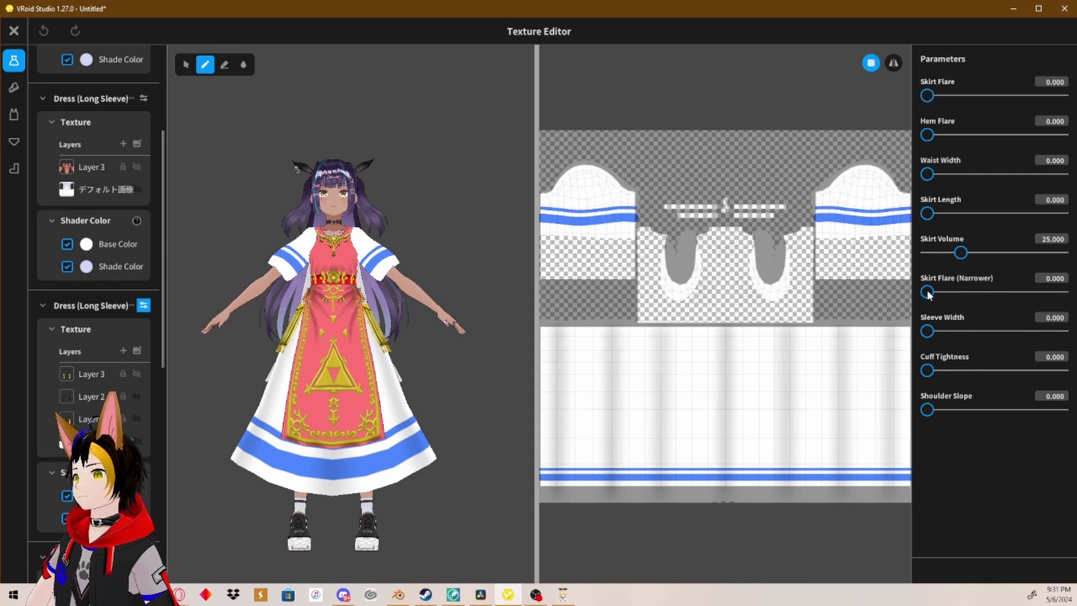
{"action": "mouse_move", "coordinate": [928, 293]}
{"action": "left_mouse_down"}
{"action": "mouse_move", "coordinate": [1007, 294]}
{"action": "mouse_move", "coordinate": [924, 313]}
{"action": "left_mouse_up"}
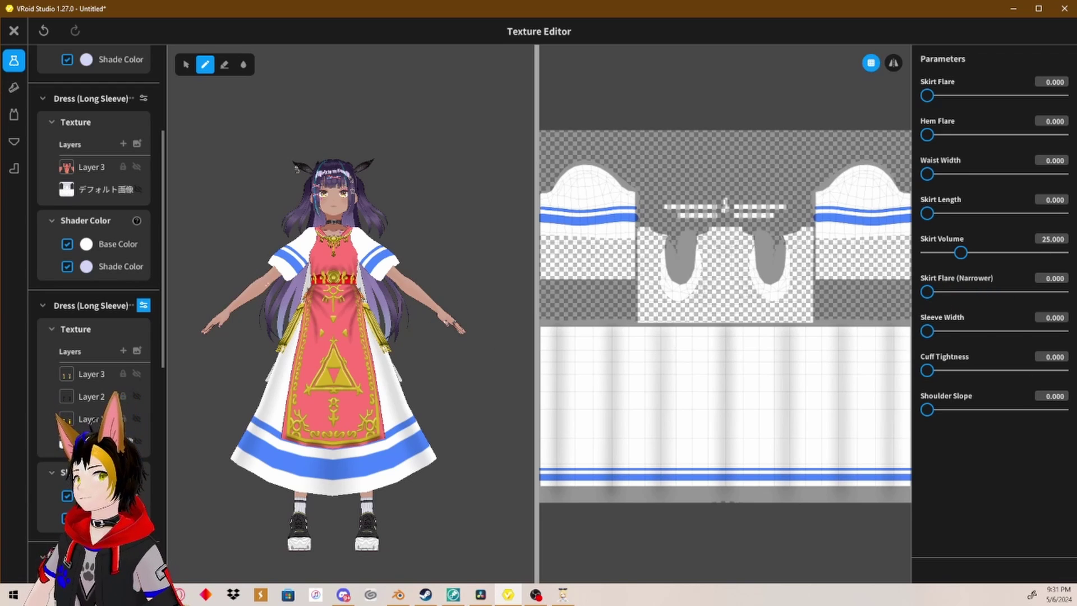
Set Skirt Flare (Narrower) to 100 on the upper Dress (Long Sleeve)
{"action": "left_click", "coordinate": [143, 98]}
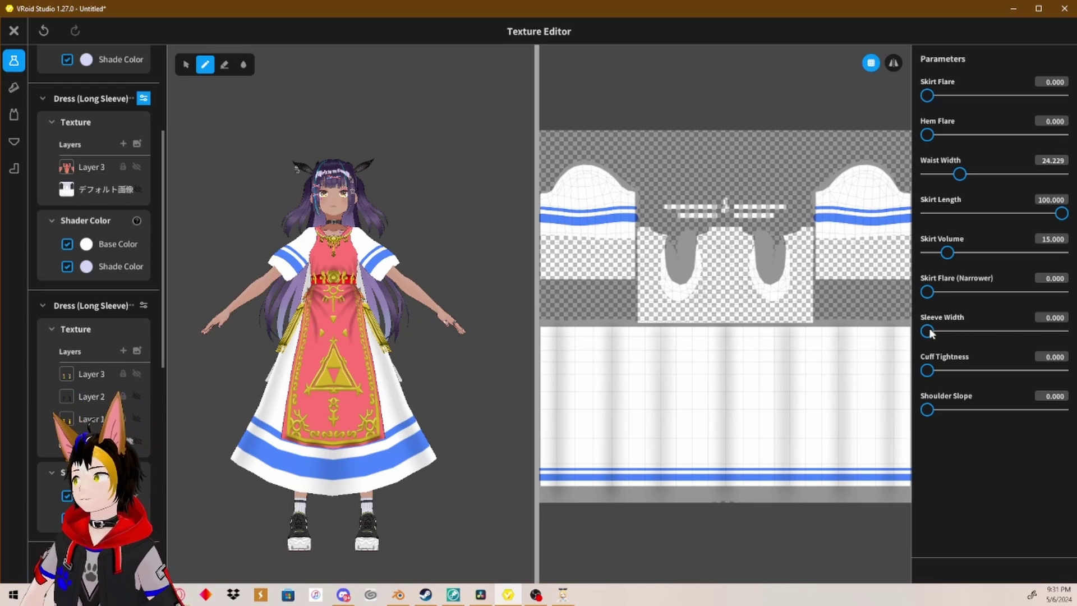
{"action": "left_click_drag", "start_coordinate": [929, 296], "coordinate": [1061, 292]}
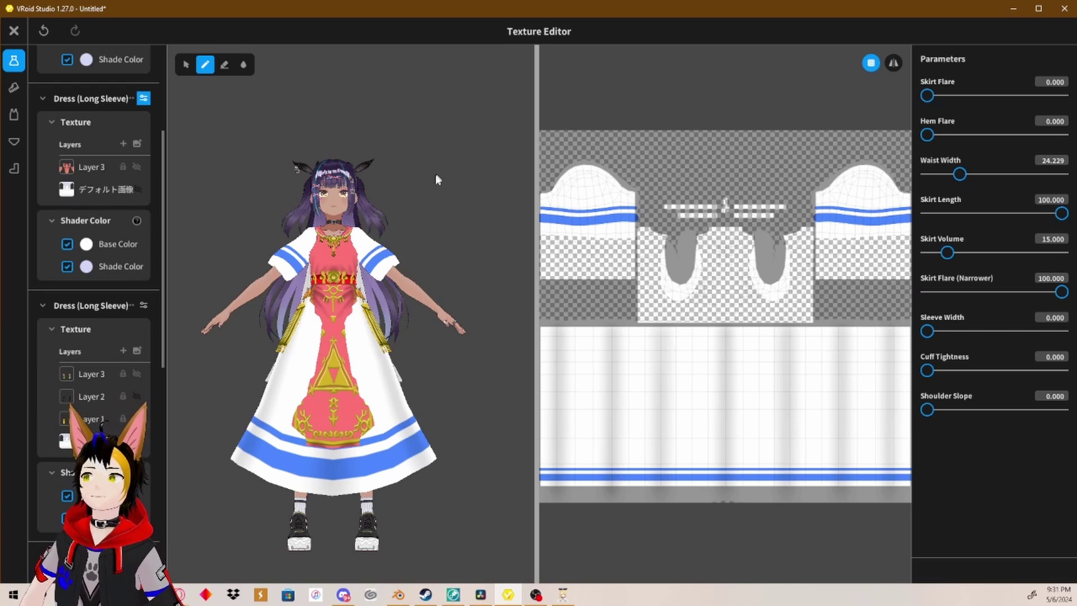
{"action": "scroll", "coordinate": [102, 271], "scroll_direction": "up", "scroll_amount": 1}
{"action": "scroll", "coordinate": [135, 242], "scroll_direction": "up", "scroll_amount": 1}
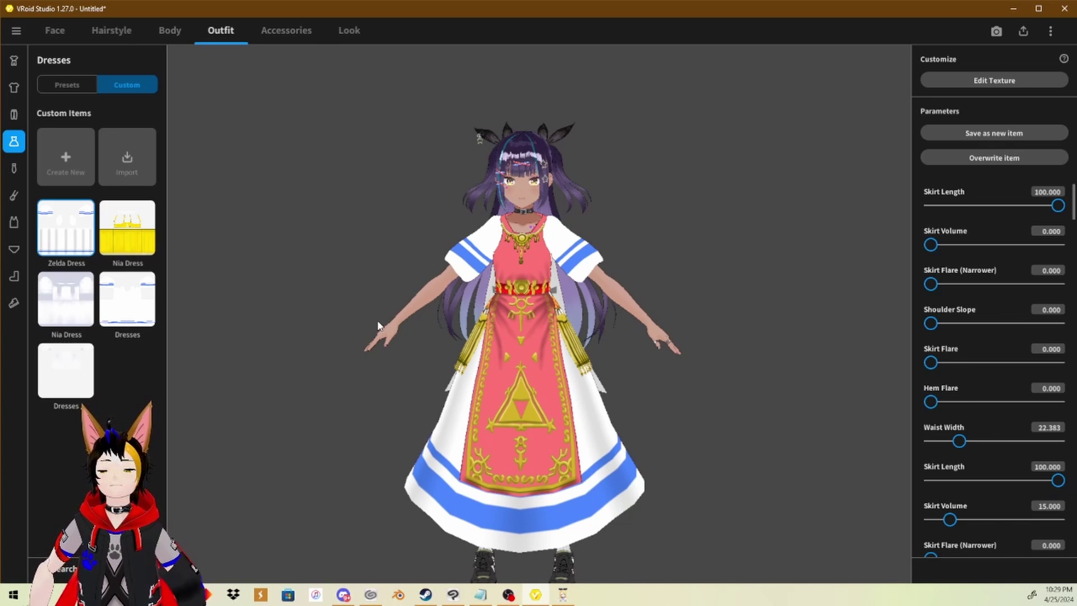
Import Zelda's Boots SSBU.vroidcustomitem into the custom shoes
{"action": "left_click", "coordinate": [126, 158]}
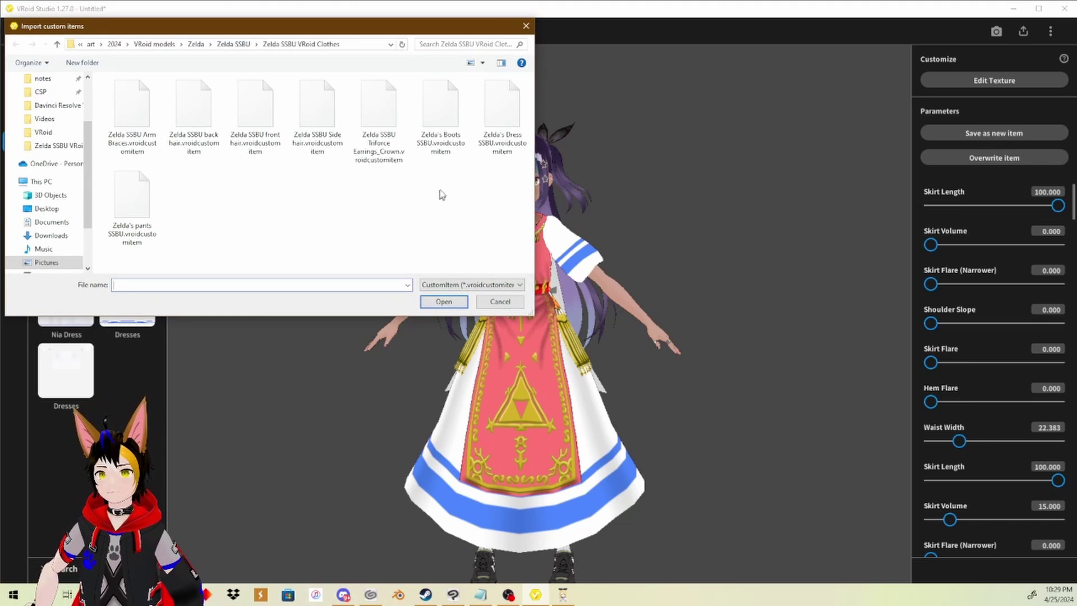
{"action": "left_click", "coordinate": [441, 144]}
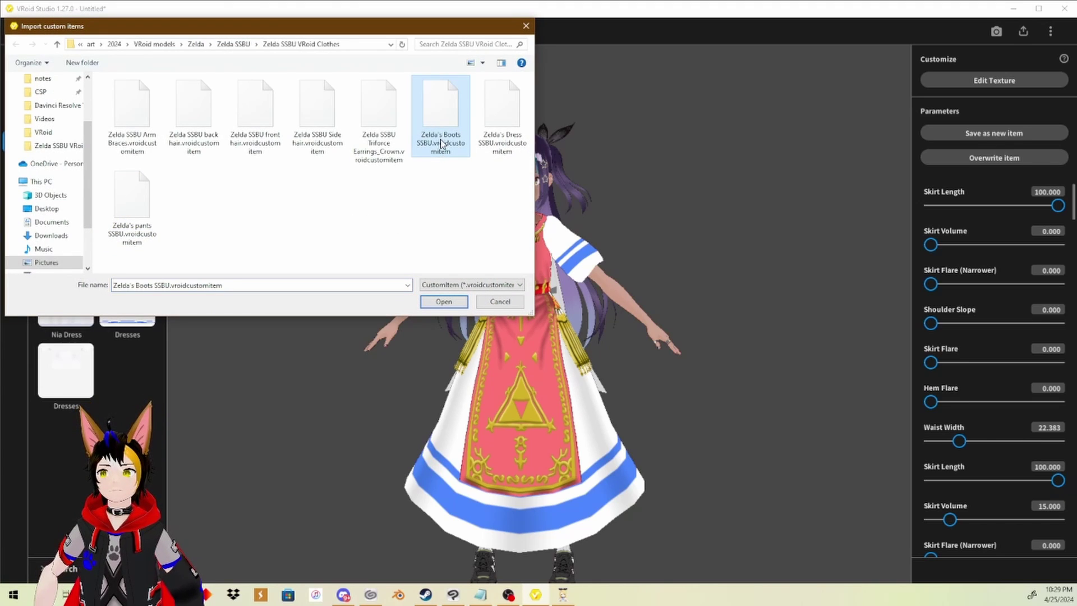
{"action": "left_click", "coordinate": [443, 302]}
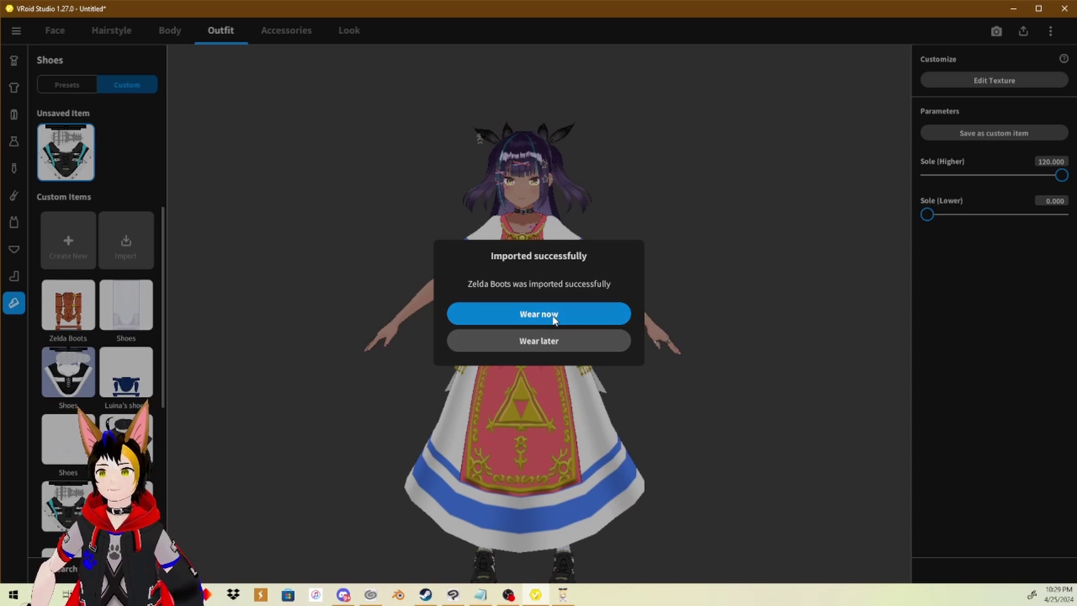
Wear the Zelda Boots and view them from a three-quarter angle beneath the dress
{"action": "left_click", "coordinate": [541, 316]}
{"action": "scroll", "coordinate": [582, 442], "scroll_direction": "up", "scroll_amount": 3}
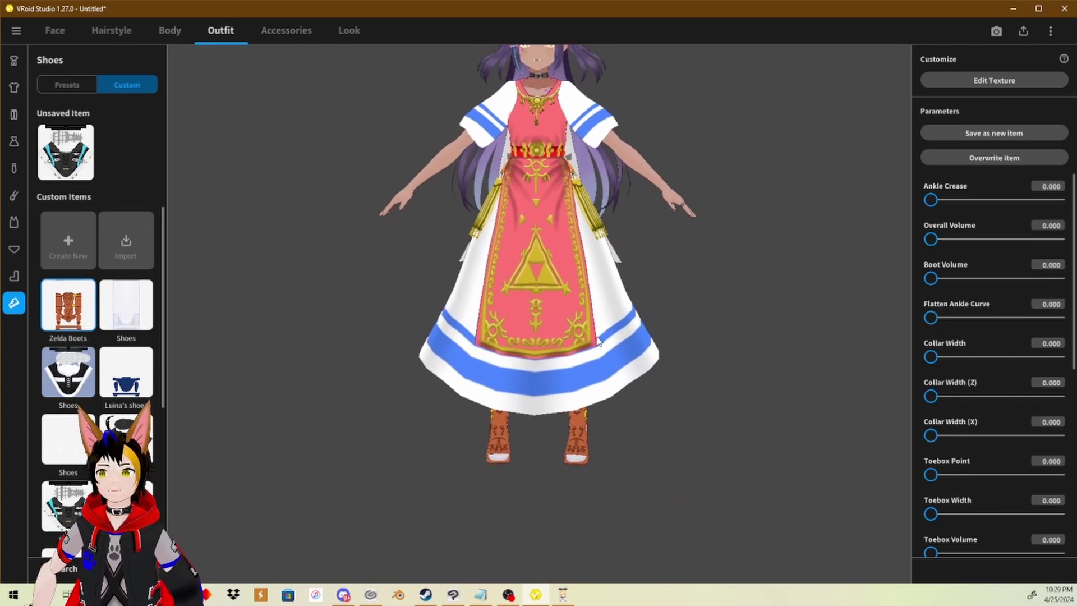
{"action": "right_click_drag", "start_coordinate": [573, 404], "coordinate": [712, 355]}
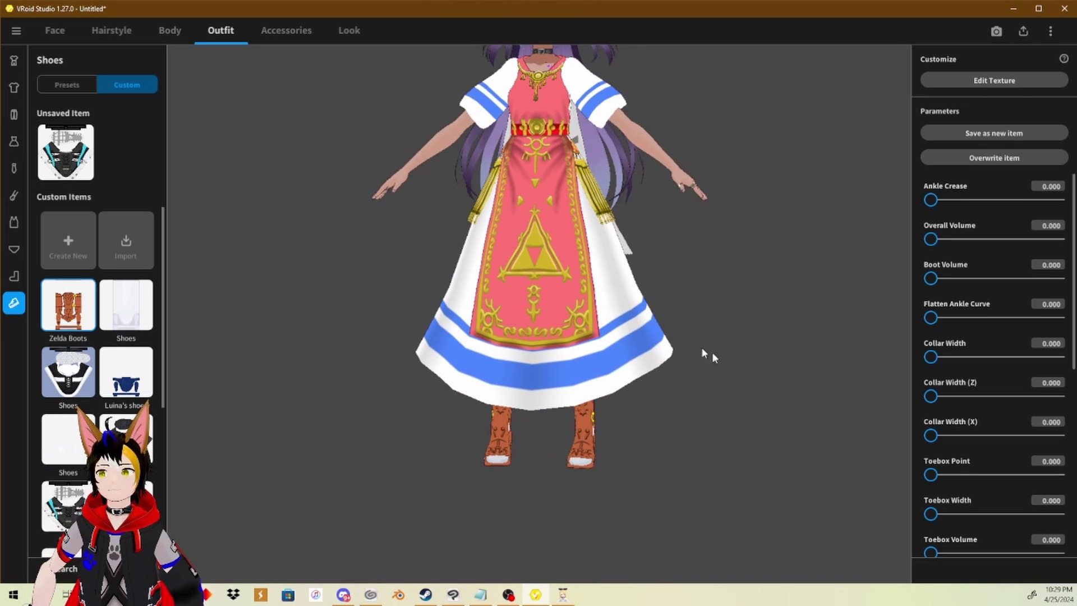
{"action": "middle_click_drag", "start_coordinate": [542, 231], "coordinate": [582, 309]}
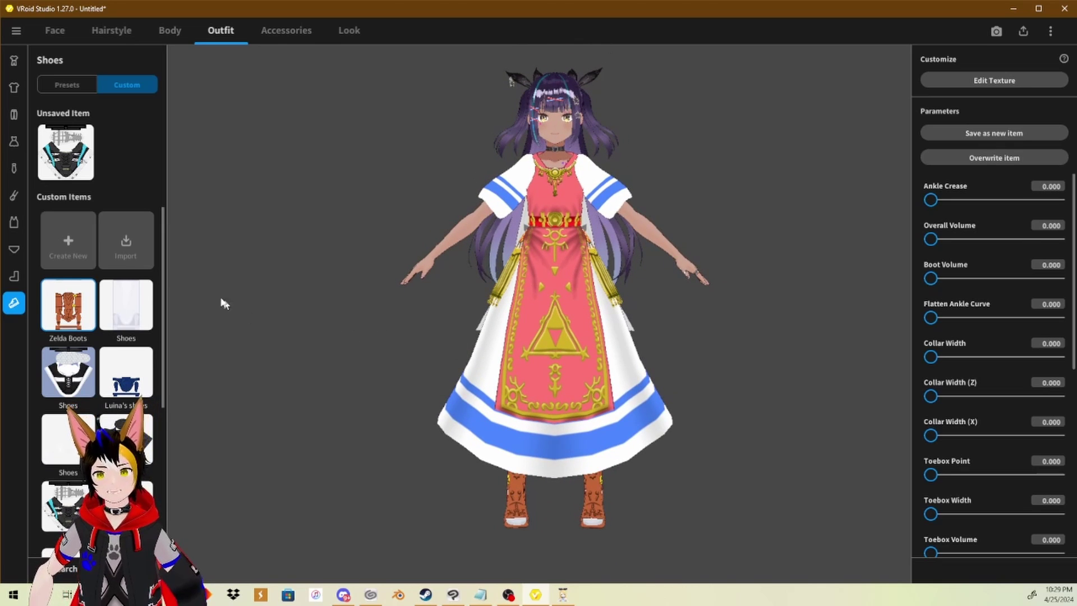
Import Zelda SSBU Arm Braces.vroidcustomitem and wear the gold braces
{"action": "left_click", "coordinate": [140, 243]}
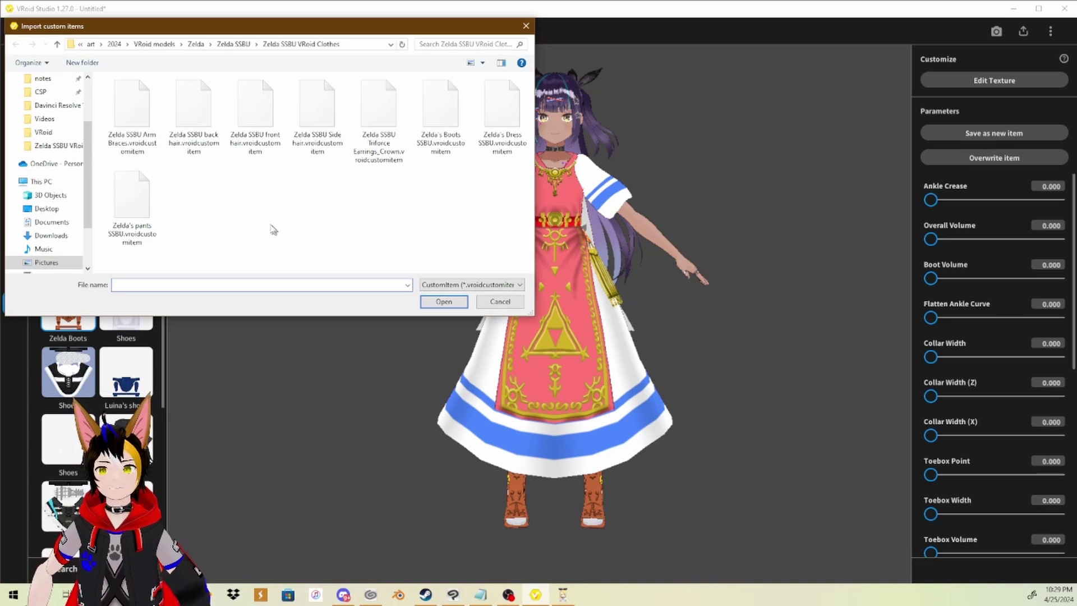
{"action": "left_click", "coordinate": [145, 127]}
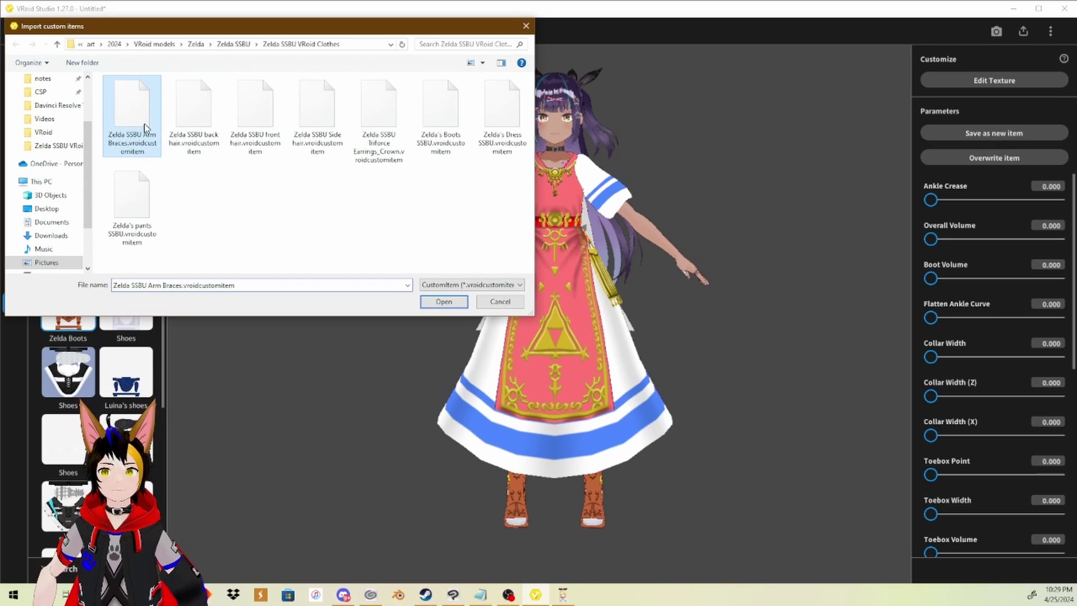
{"action": "left_click", "coordinate": [440, 303]}
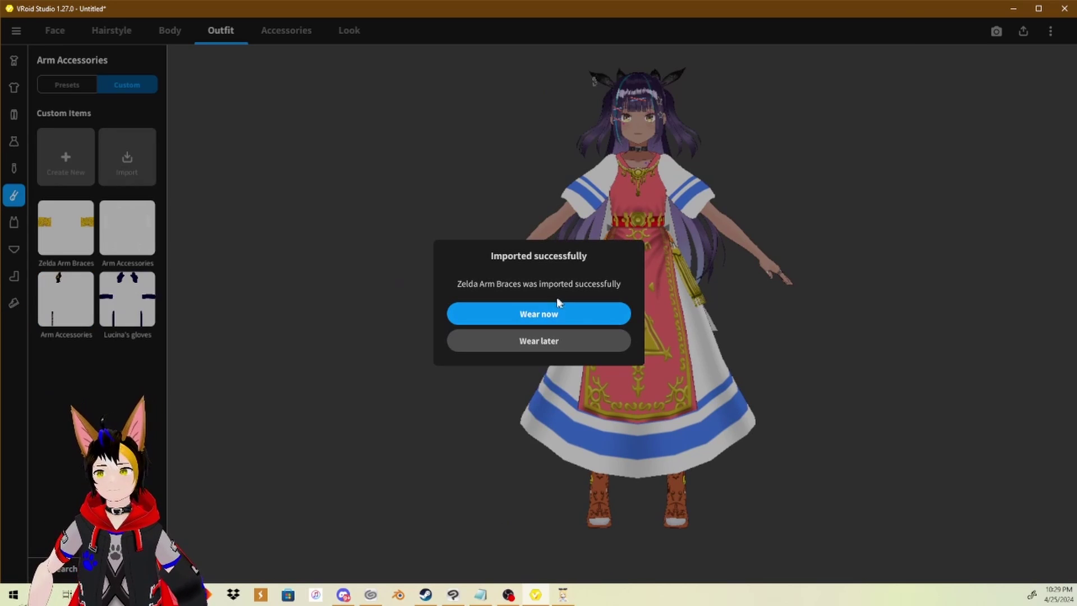
{"action": "left_click", "coordinate": [543, 315]}
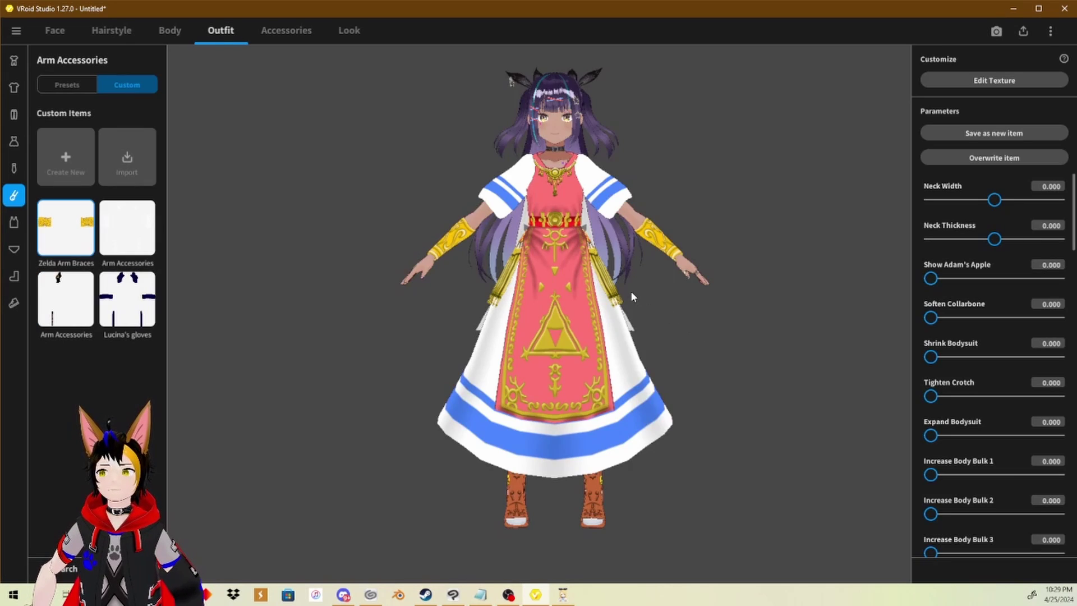
Orbit the view to inspect the gold forearm braces from an angle
{"action": "left_click_drag", "start_coordinate": [626, 308], "coordinate": [599, 331]}
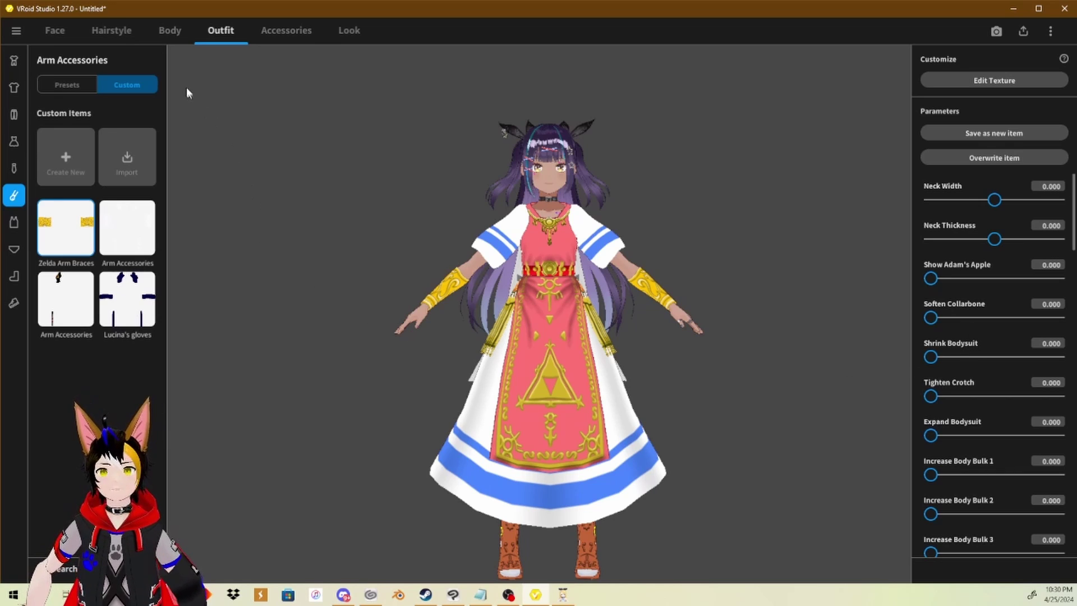
Show the custom front-hair list (Zelda SSBU, Lucina, Nia, Pyra) in the Hairstyle tab
{"action": "left_click", "coordinate": [112, 30]}
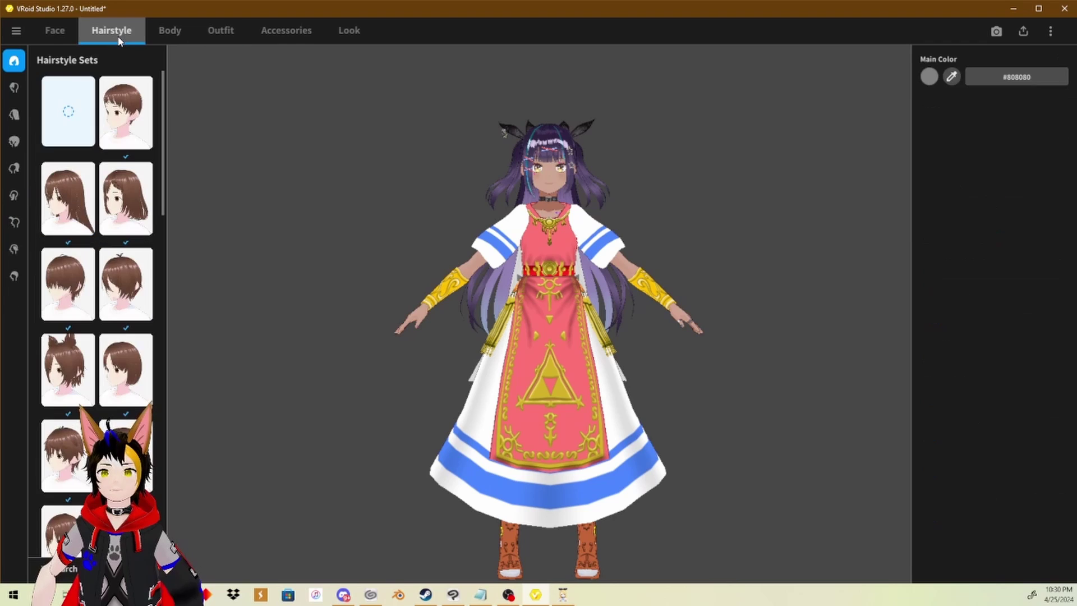
{"action": "scroll", "coordinate": [531, 250], "scroll_direction": "up", "scroll_amount": 5}
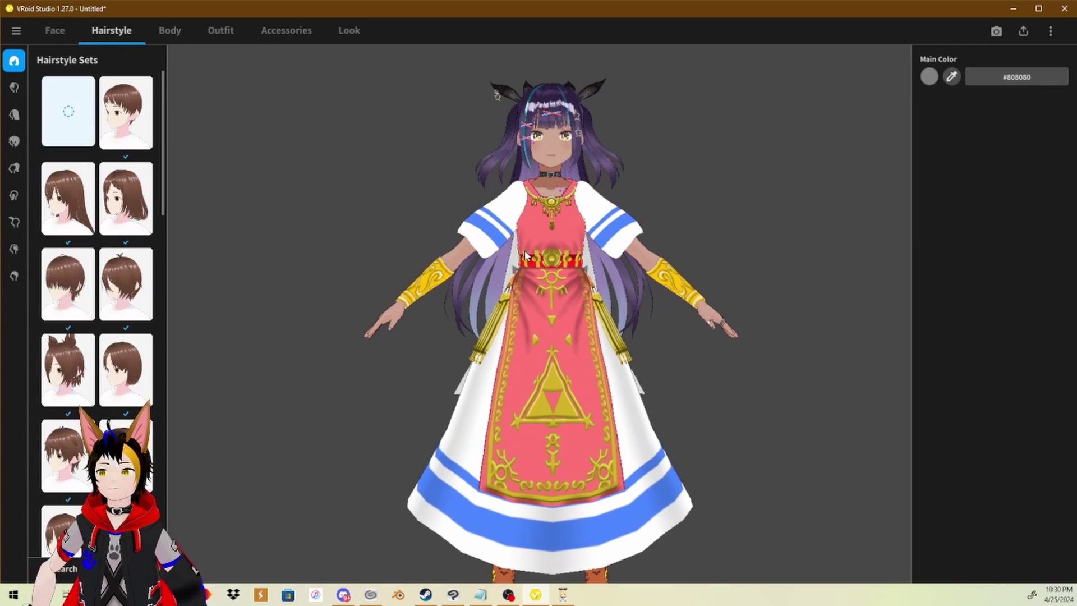
{"action": "middle_click_drag", "start_coordinate": [532, 244], "coordinate": [528, 299]}
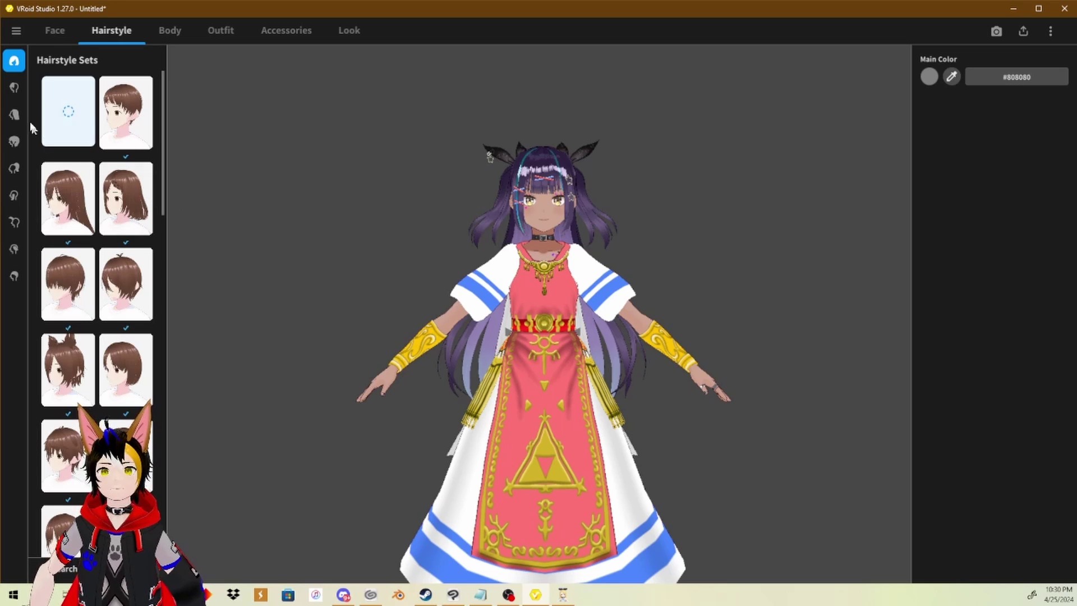
{"action": "left_click", "coordinate": [14, 88]}
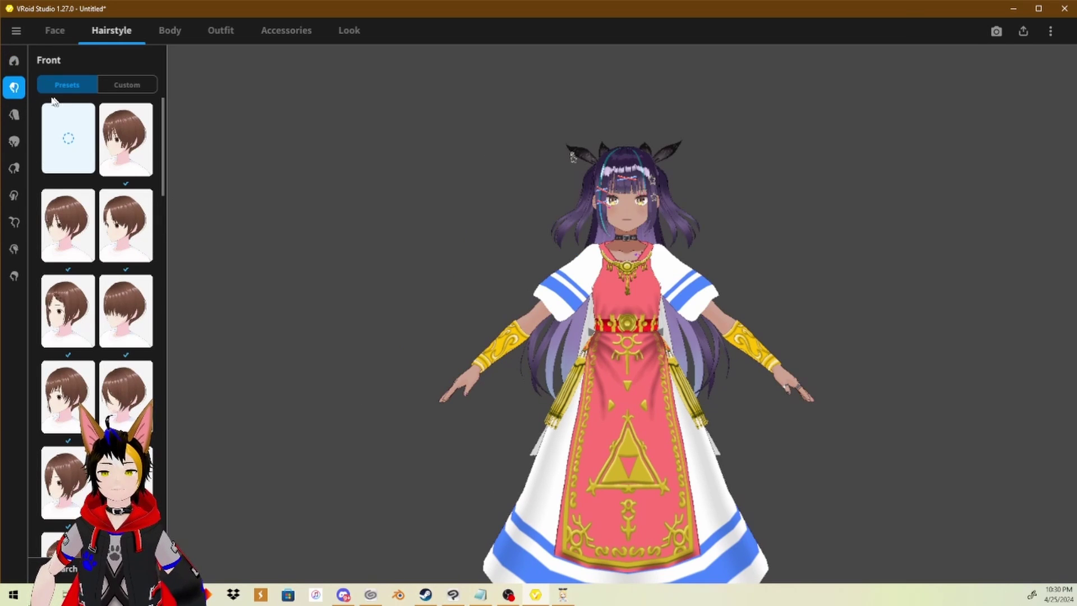
{"action": "left_click", "coordinate": [129, 86]}
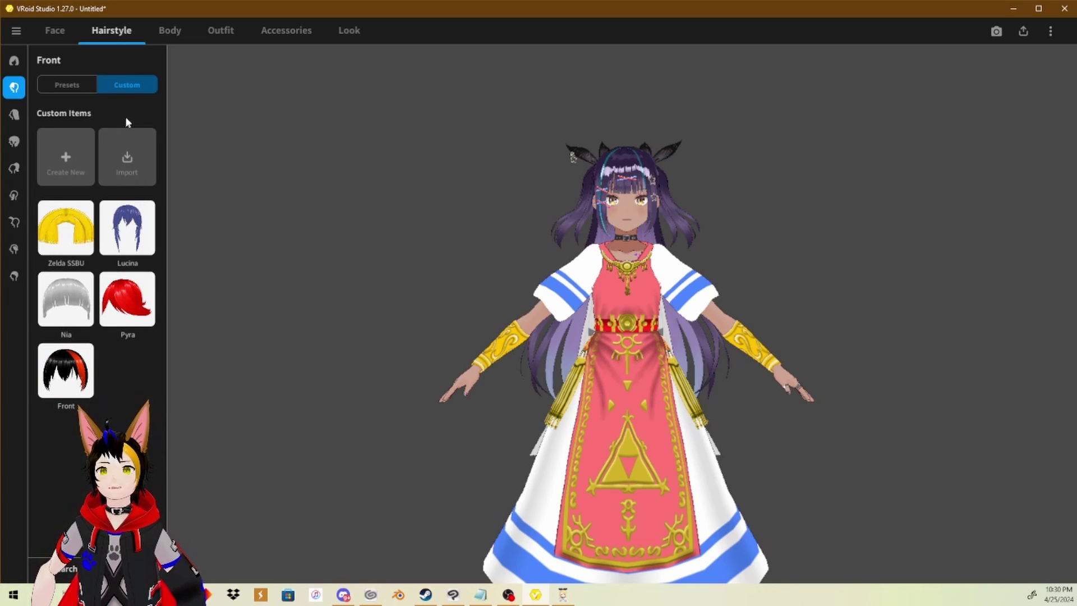
Import 'Zelda SSBU Triforce Earrings_Crown.vroidcustomitem' as a custom hair item
{"action": "left_click", "coordinate": [129, 162]}
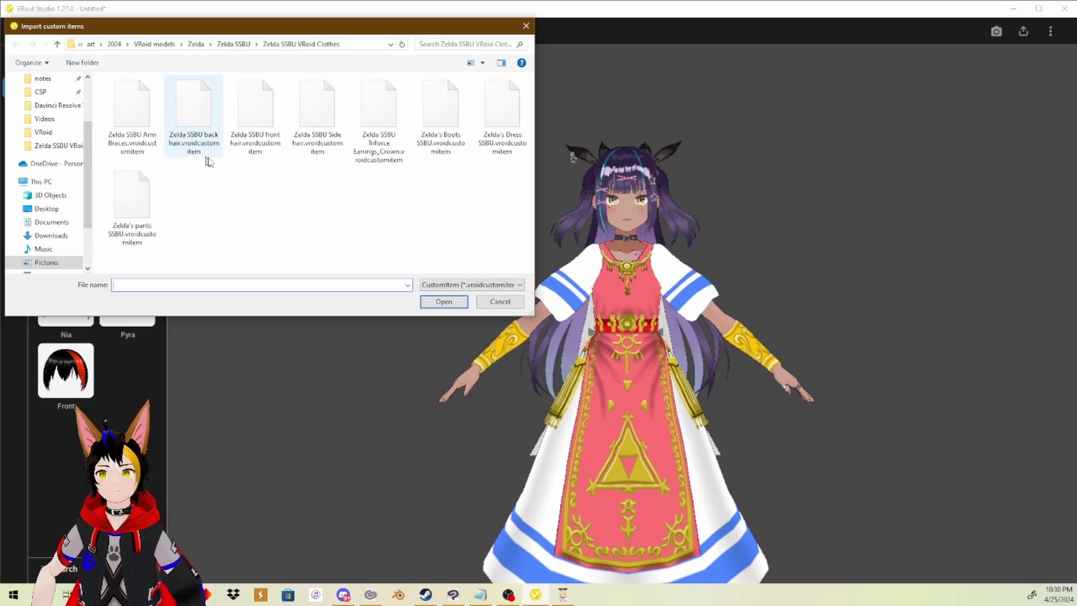
{"action": "left_click", "coordinate": [384, 162]}
{"action": "left_click", "coordinate": [444, 301]}
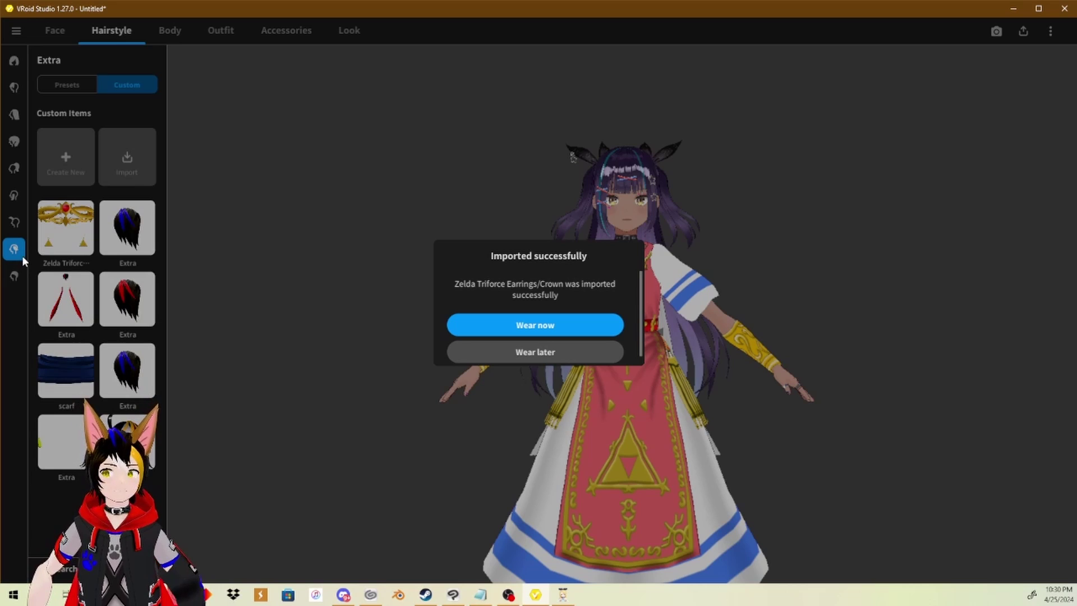
Put the Triforce crown and earrings on the avatar and open them in Edit Hairstyle
{"action": "left_click", "coordinate": [564, 330]}
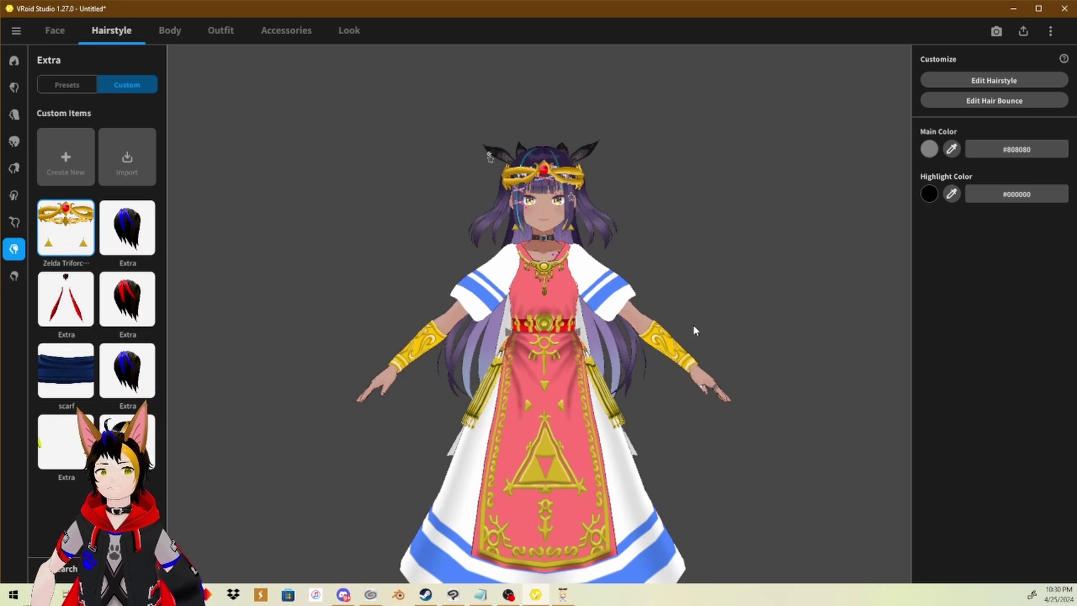
{"action": "scroll", "coordinate": [694, 330], "scroll_direction": "up", "scroll_amount": 5}
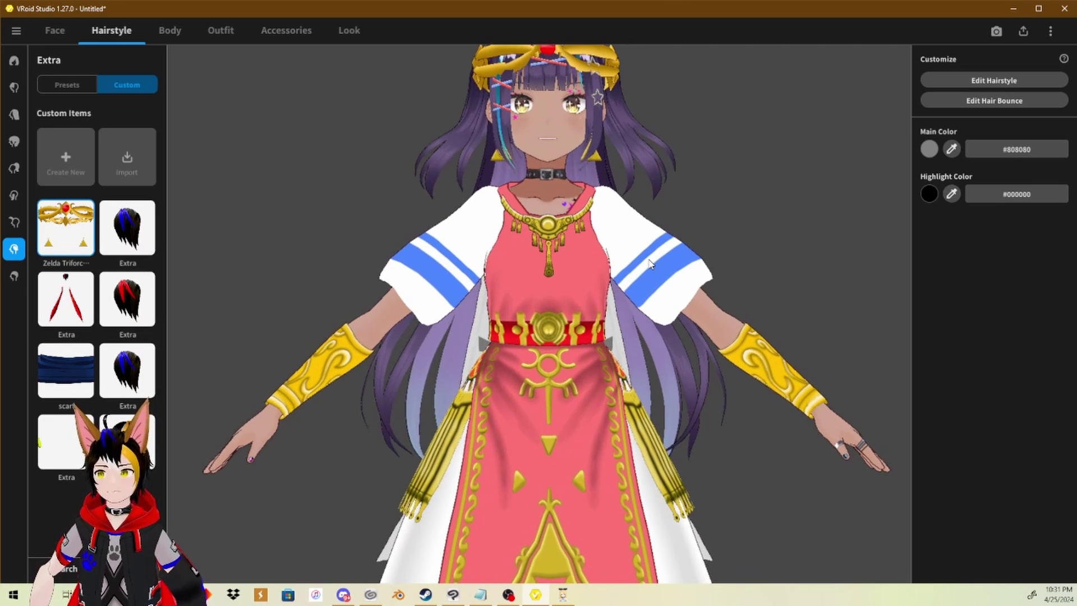
{"action": "left_click_drag", "start_coordinate": [651, 264], "coordinate": [691, 368]}
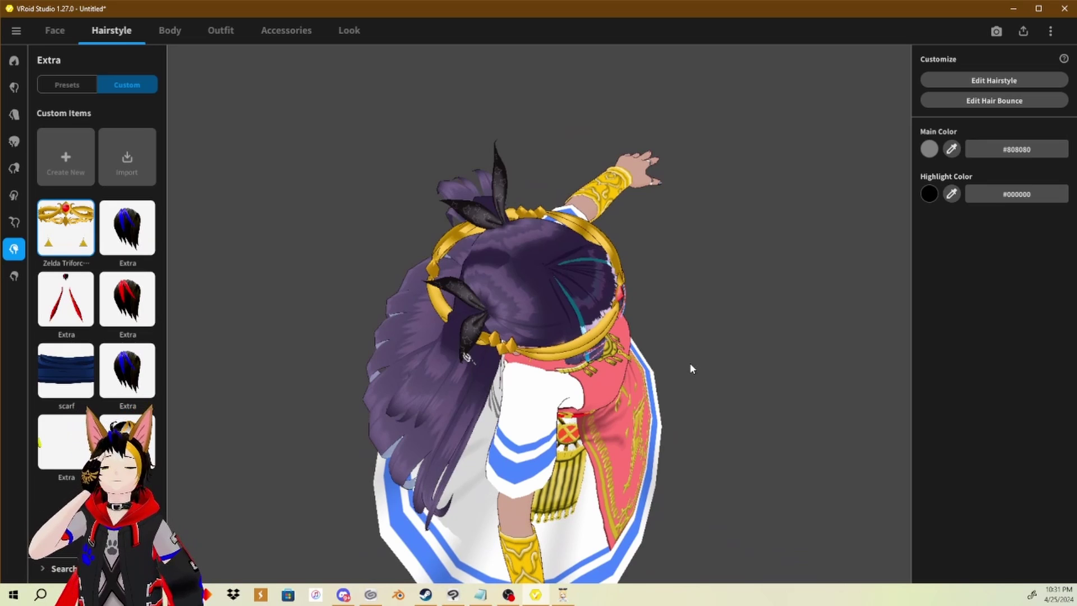
{"action": "left_click", "coordinate": [991, 80]}
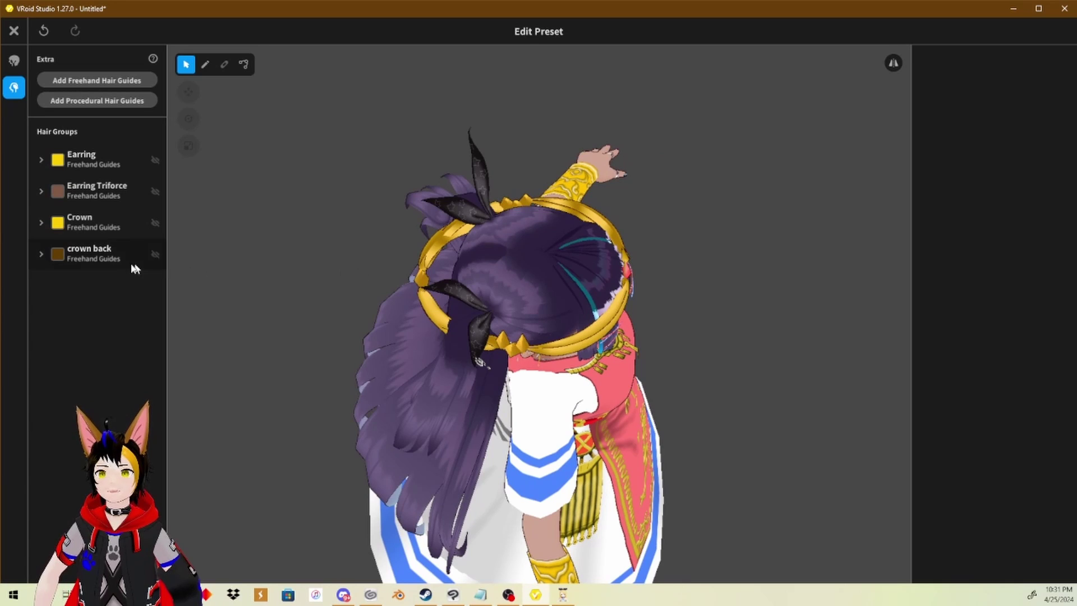
Select and expand the crown back hair group and switch to the resize/rotate tool
{"action": "left_click", "coordinate": [79, 255]}
{"action": "left_click", "coordinate": [79, 253]}
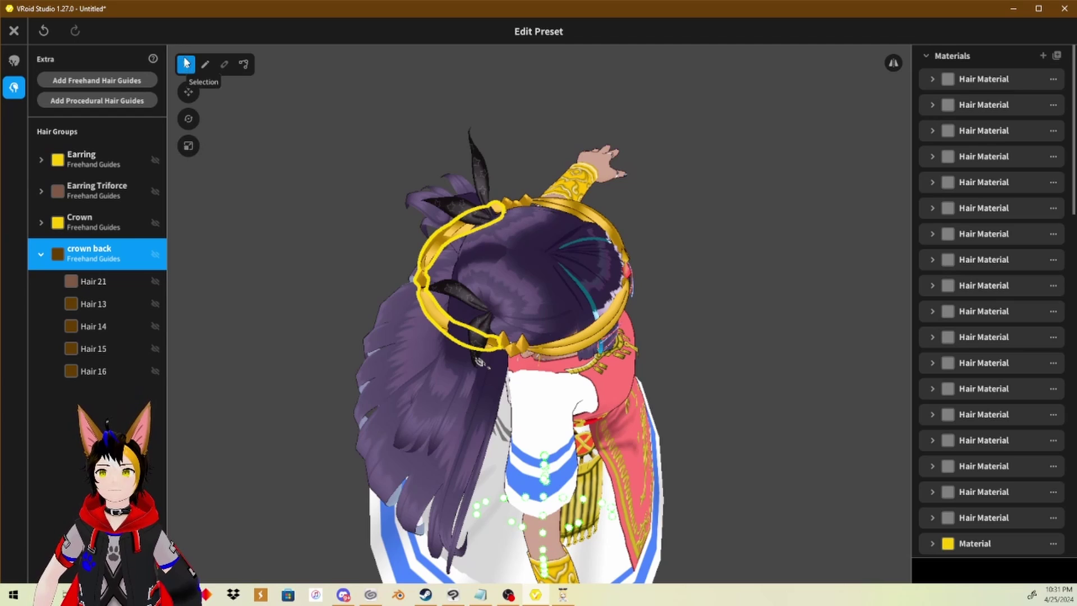
{"action": "left_click", "coordinate": [188, 145]}
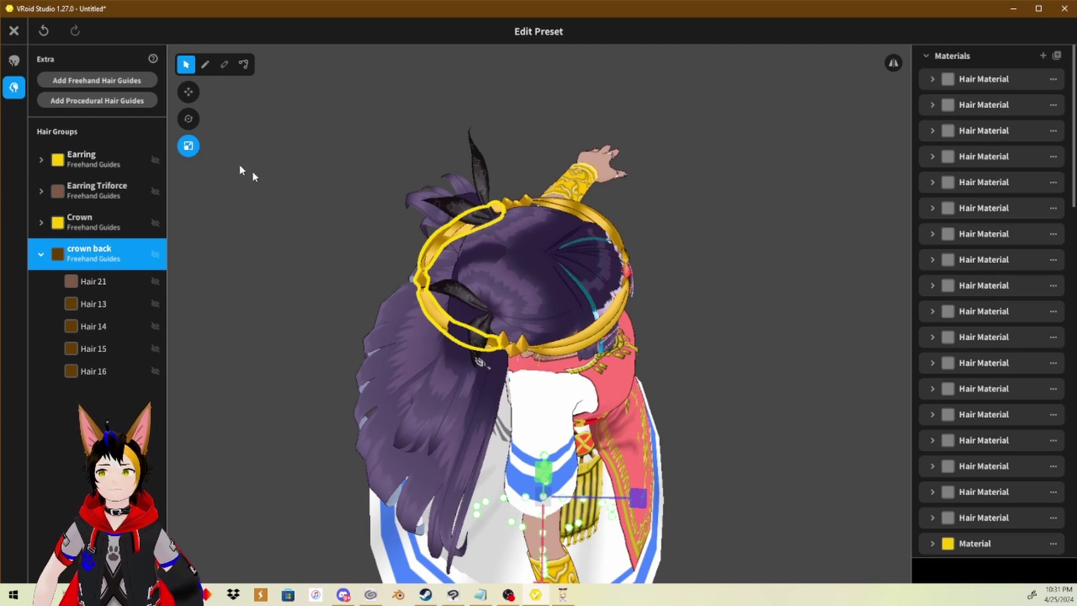
{"action": "right_click", "coordinate": [93, 254]}
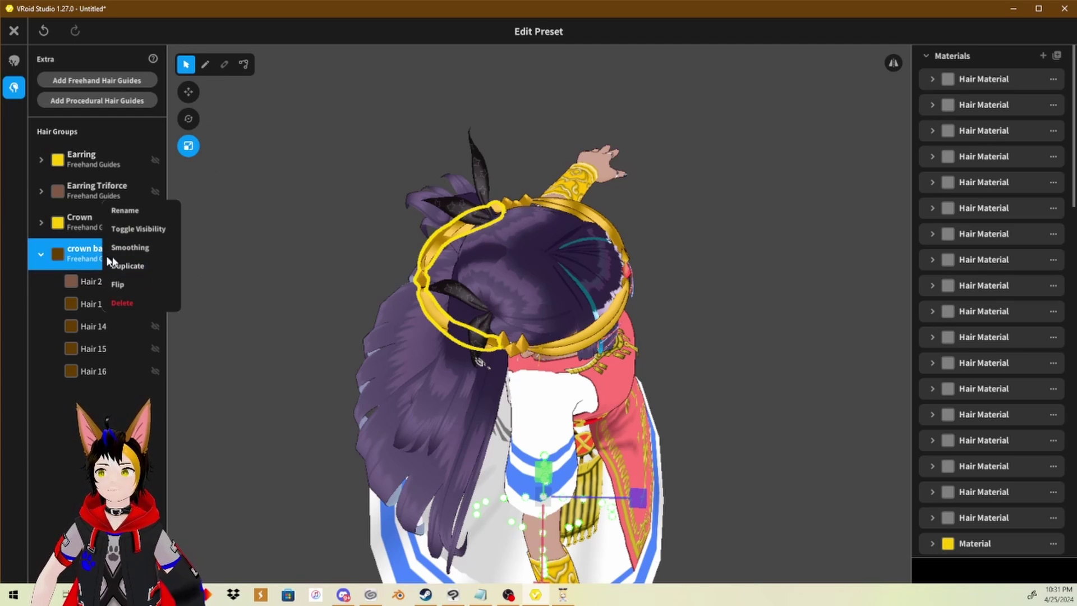
{"action": "left_click", "coordinate": [508, 300]}
{"action": "right_click_drag", "start_coordinate": [516, 285], "coordinate": [540, 303]}
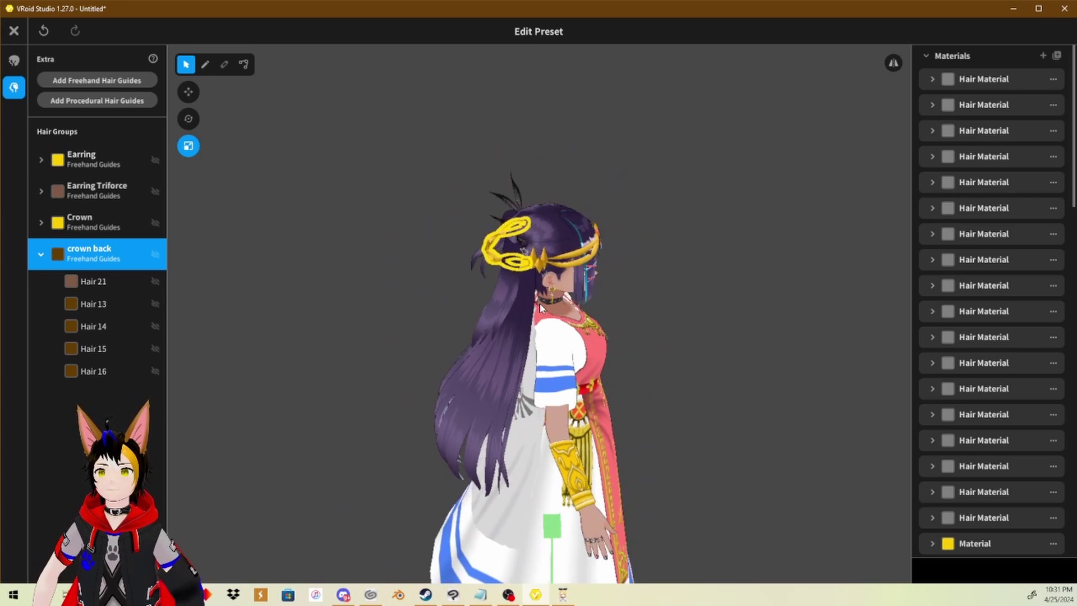
Select the Crown group and reseat its guides onto the avatar's head
{"action": "left_click", "coordinate": [93, 223]}
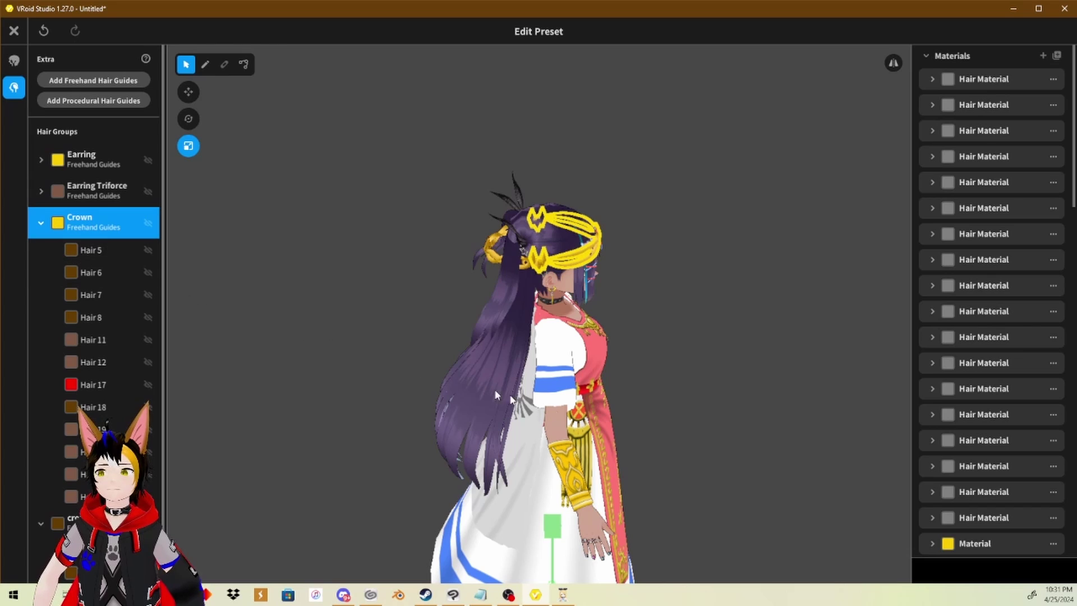
{"action": "right_click_drag", "start_coordinate": [438, 241], "coordinate": [500, 255]}
{"action": "middle_click_drag", "start_coordinate": [499, 255], "coordinate": [465, 349]}
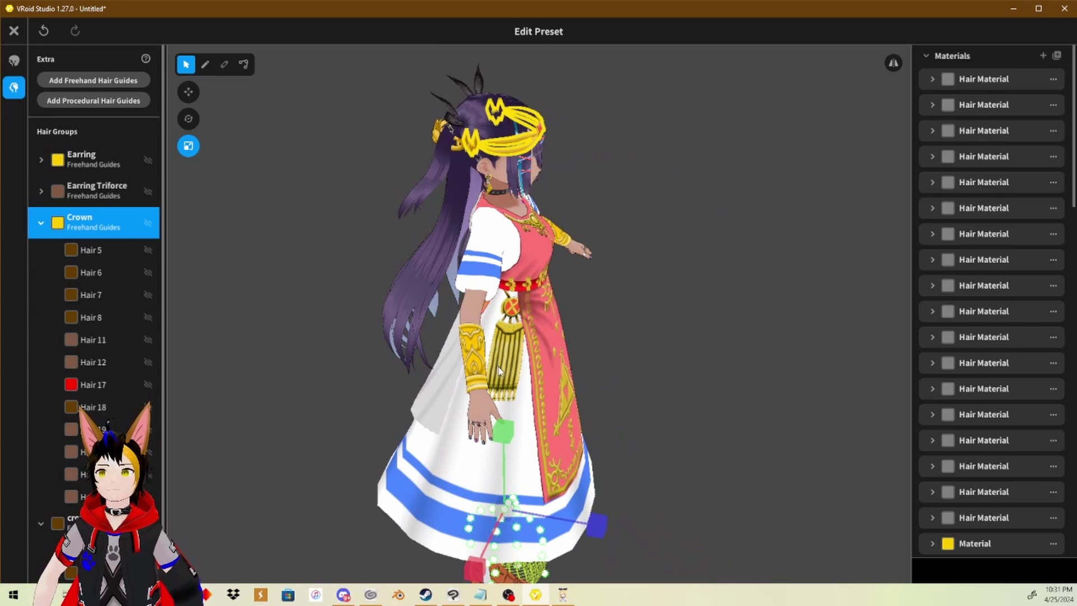
{"action": "key", "text": "ctrl+z"}
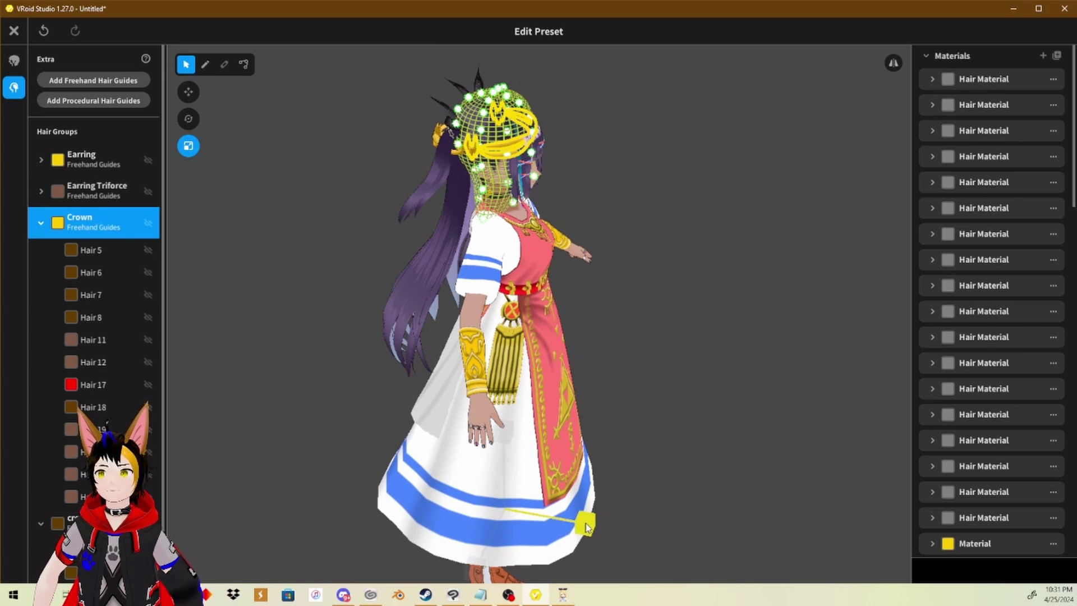
{"action": "key", "text": "ctrl+z"}
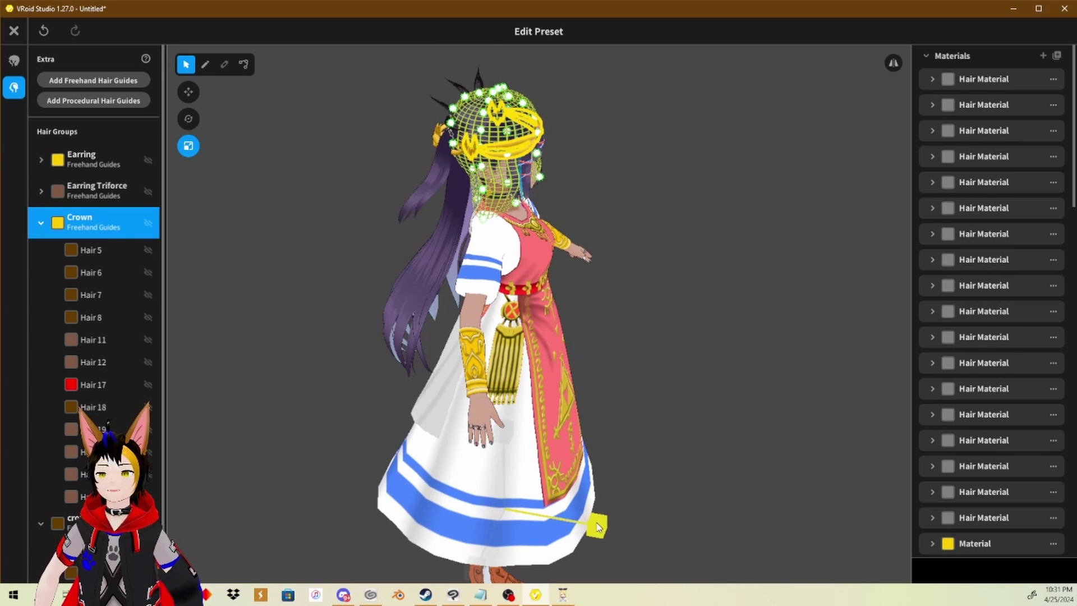
{"action": "left_click", "coordinate": [42, 222]}
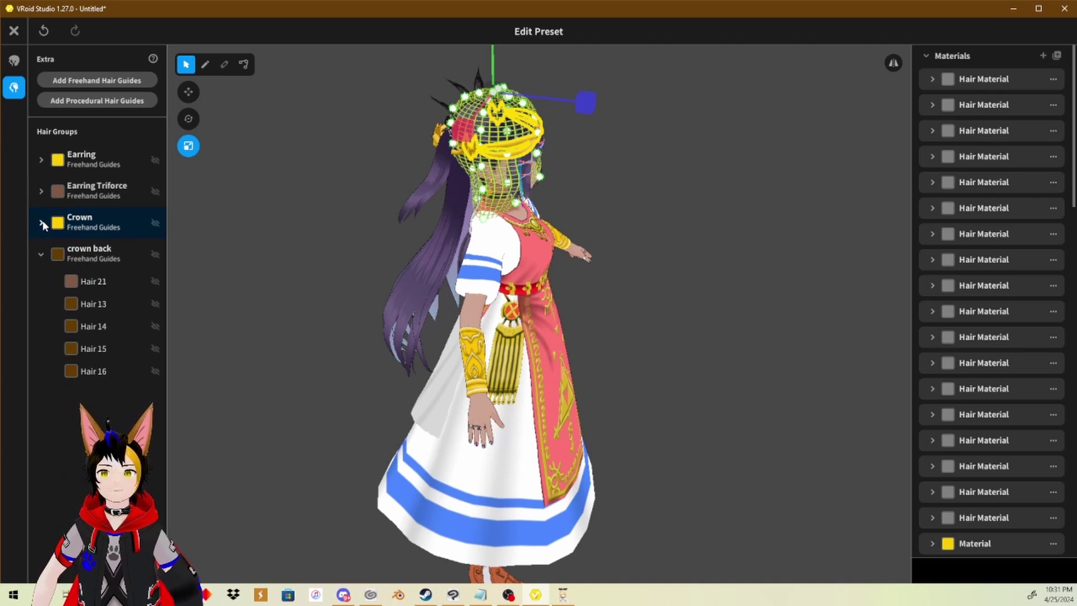
Rotate the crown back and Crown guides around the head so the crown fits snugly
{"action": "left_click", "coordinate": [61, 250]}
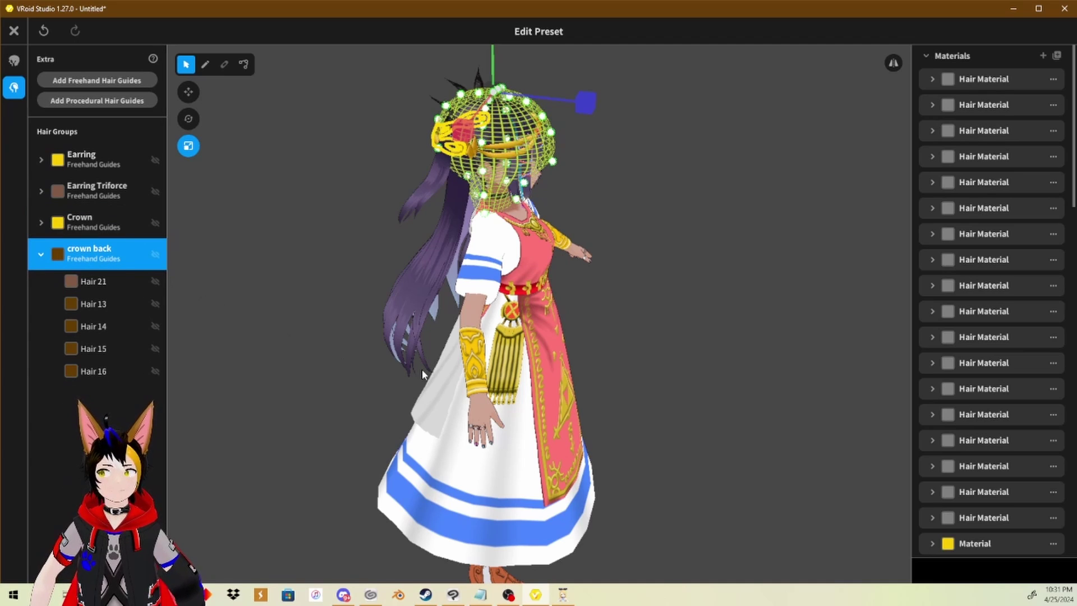
{"action": "right_click_drag", "start_coordinate": [516, 275], "coordinate": [493, 236]}
{"action": "scroll", "coordinate": [529, 324], "scroll_direction": "up", "scroll_amount": 3}
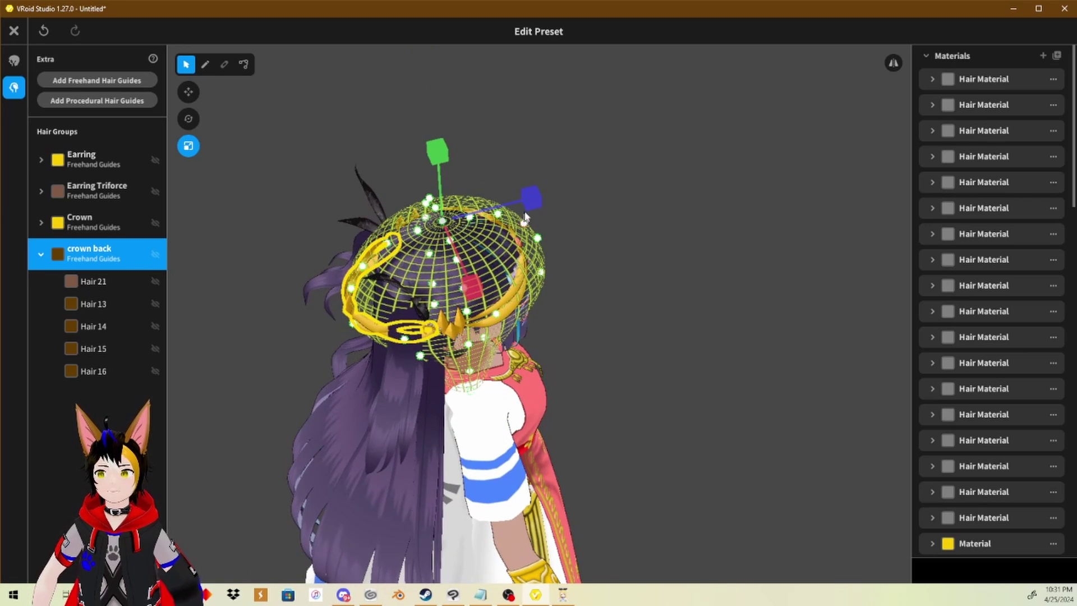
{"action": "left_click_drag", "start_coordinate": [520, 208], "coordinate": [501, 209]}
{"action": "left_click", "coordinate": [604, 300]}
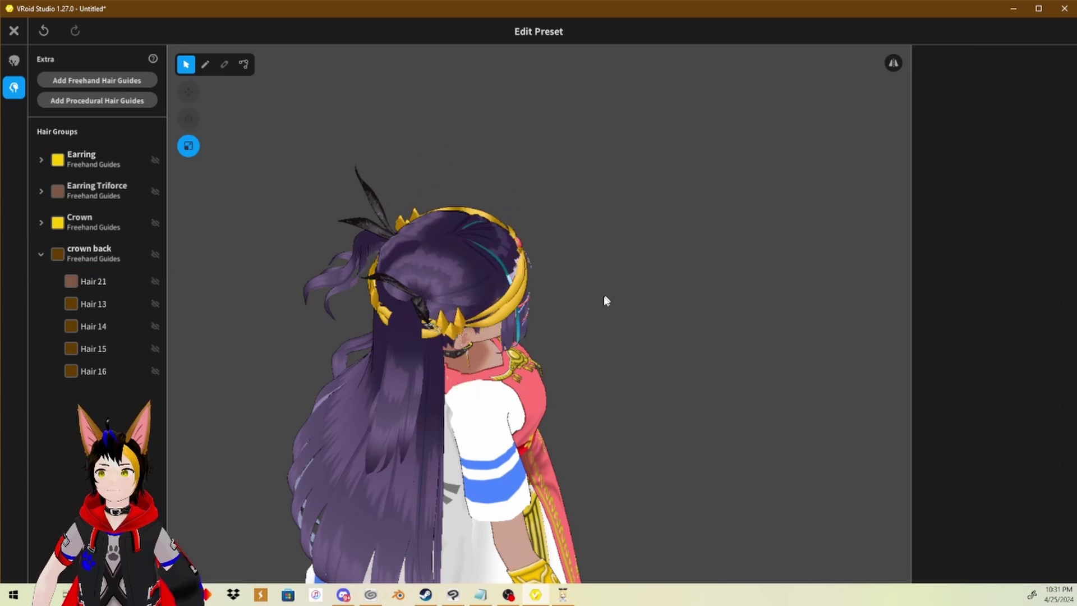
{"action": "right_click_drag", "start_coordinate": [617, 290], "coordinate": [571, 331]}
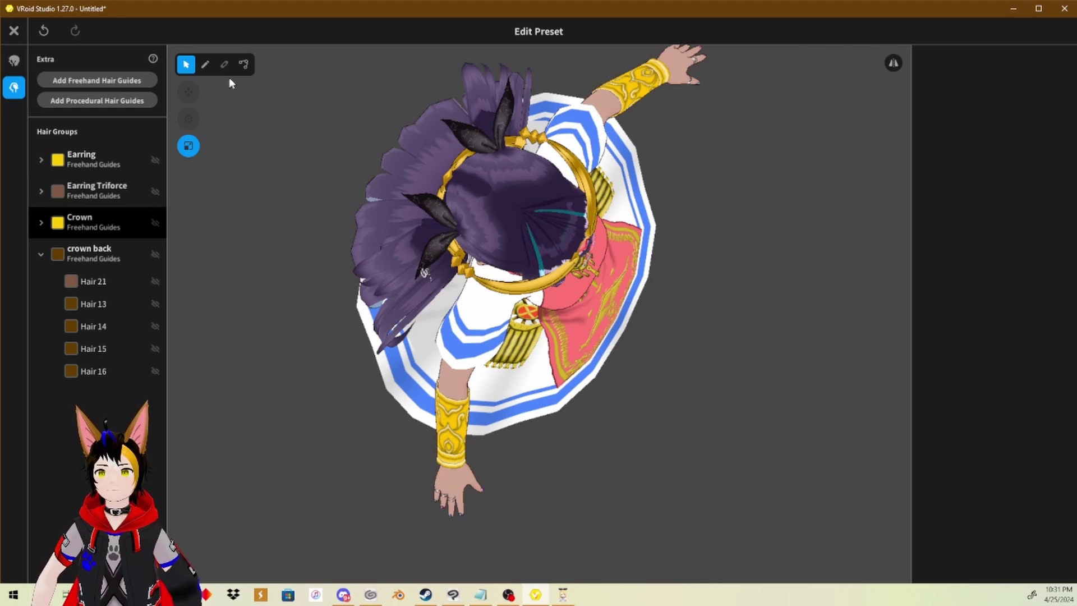
{"action": "mouse_move", "coordinate": [443, 247]}
{"action": "right_mouse_down"}
{"action": "mouse_move", "coordinate": [450, 203]}
{"action": "mouse_move", "coordinate": [419, 178]}
{"action": "mouse_move", "coordinate": [453, 245]}
{"action": "right_mouse_up"}
{"action": "left_click_drag", "start_coordinate": [490, 264], "coordinate": [508, 260]}
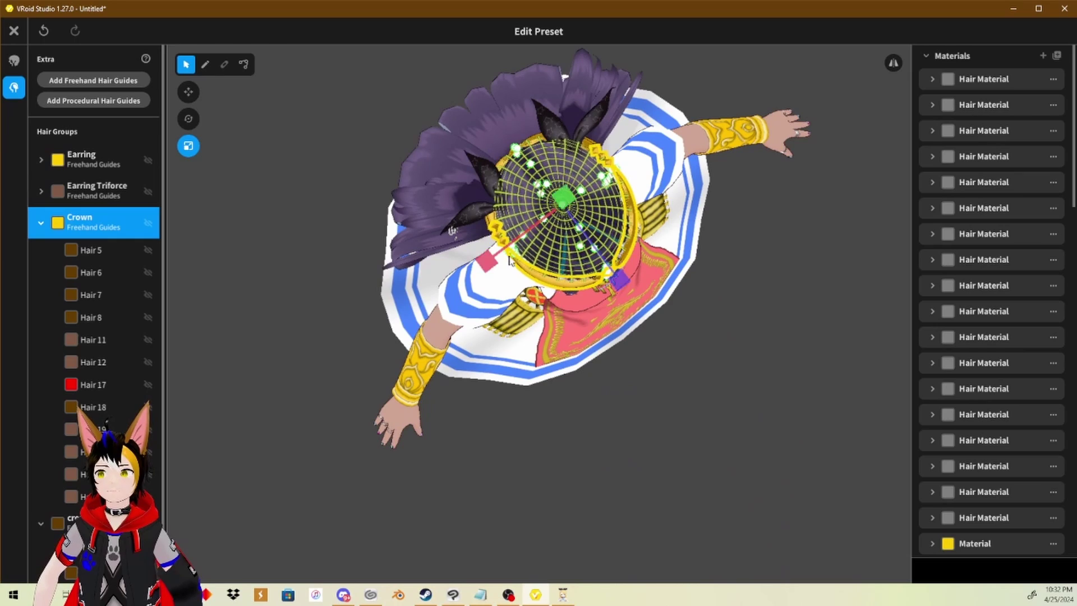
{"action": "right_click_drag", "start_coordinate": [507, 260], "coordinate": [527, 212]}
Deselect the Crown guides, reframe the model, and exit the Edit Preset editor
{"action": "left_click", "coordinate": [745, 257]}
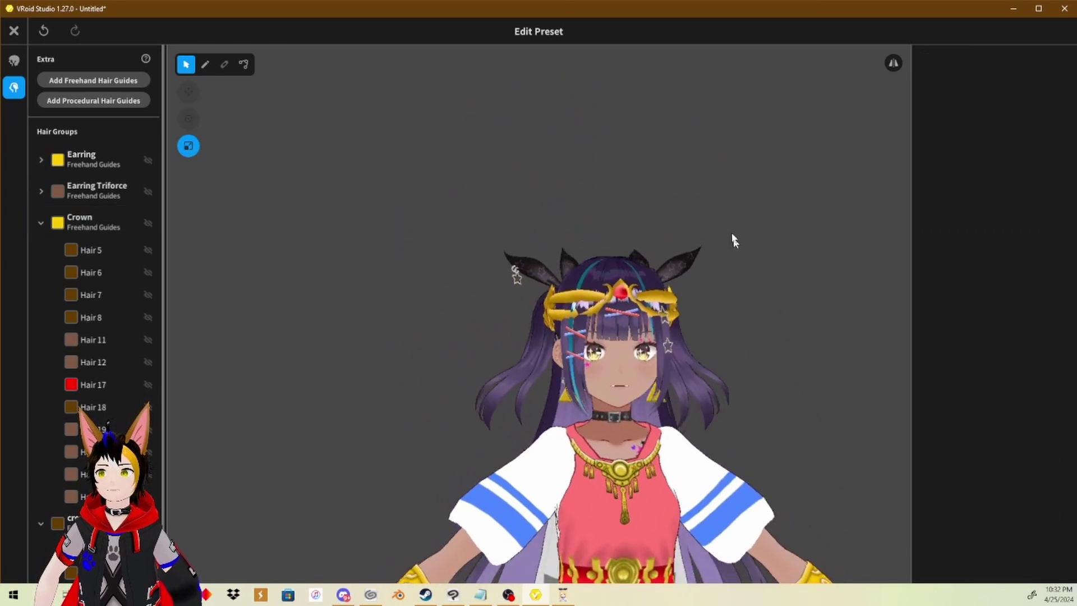
{"action": "mouse_move", "coordinate": [733, 241]}
{"action": "right_mouse_down"}
{"action": "mouse_move", "coordinate": [697, 236]}
{"action": "mouse_move", "coordinate": [675, 248]}
{"action": "mouse_move", "coordinate": [735, 250]}
{"action": "right_mouse_up"}
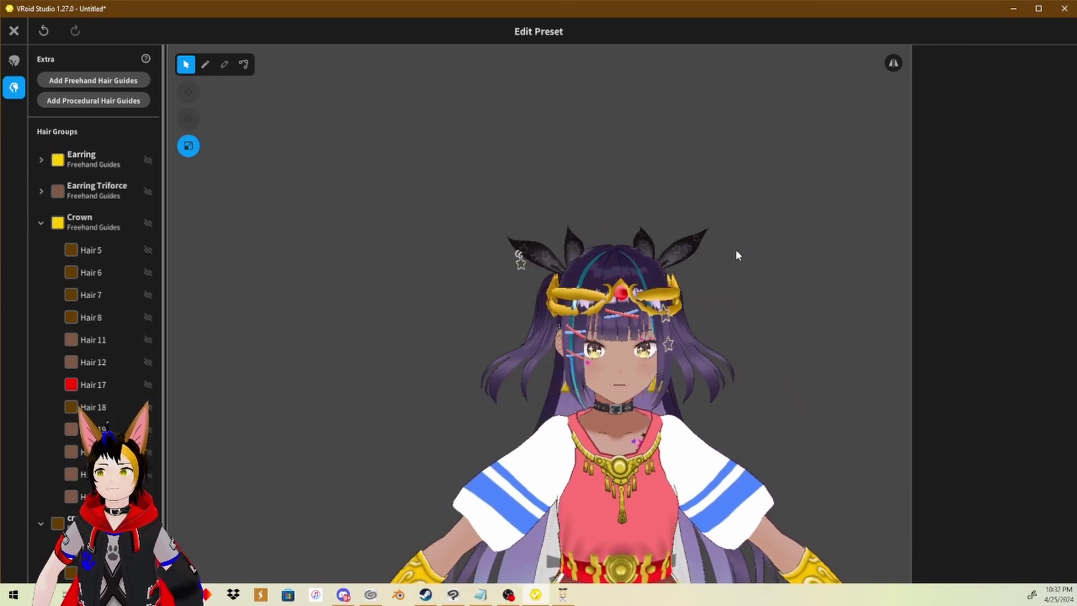
{"action": "middle_click_drag", "start_coordinate": [721, 254], "coordinate": [404, 201]}
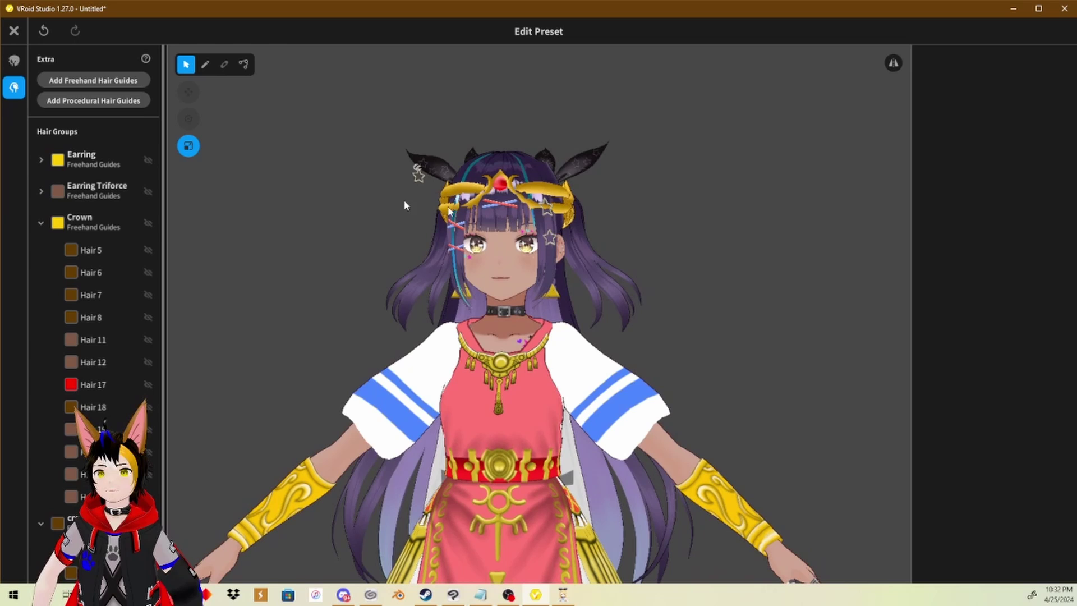
{"action": "left_click", "coordinate": [14, 30]}
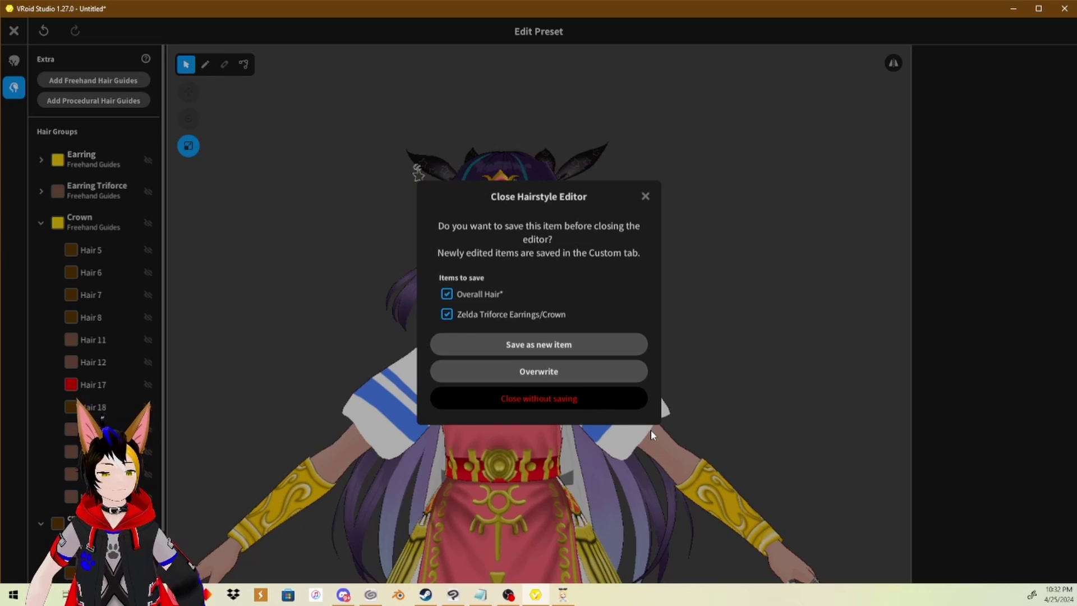
Confirm the Close Hairstyle Editor dialog to return to the Hairstyle tab
{"action": "left_click", "coordinate": [538, 398]}
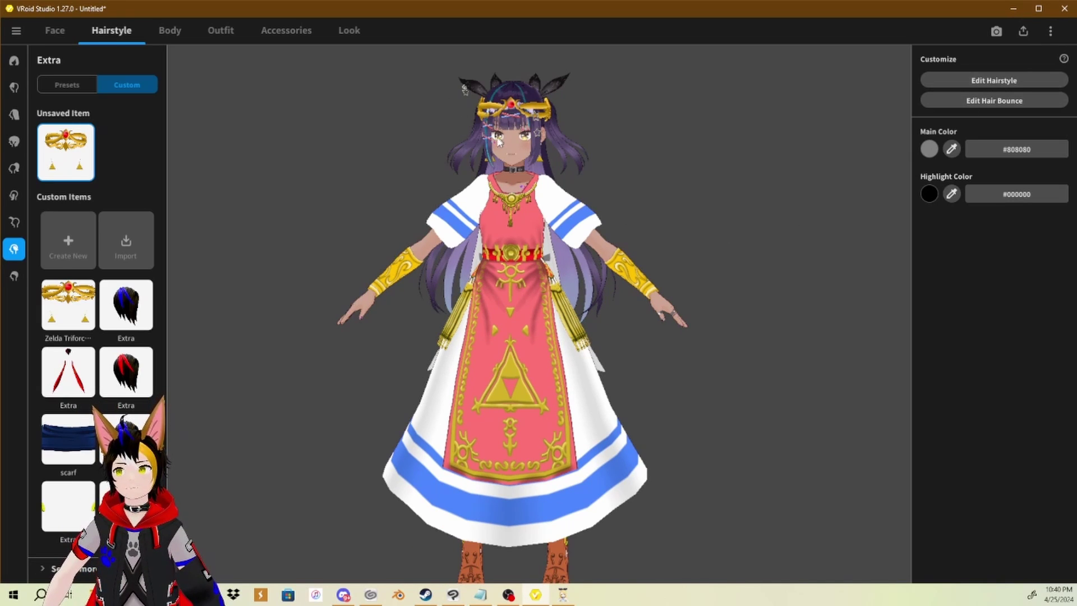
{"action": "left_click_drag", "start_coordinate": [499, 148], "coordinate": [508, 158]}
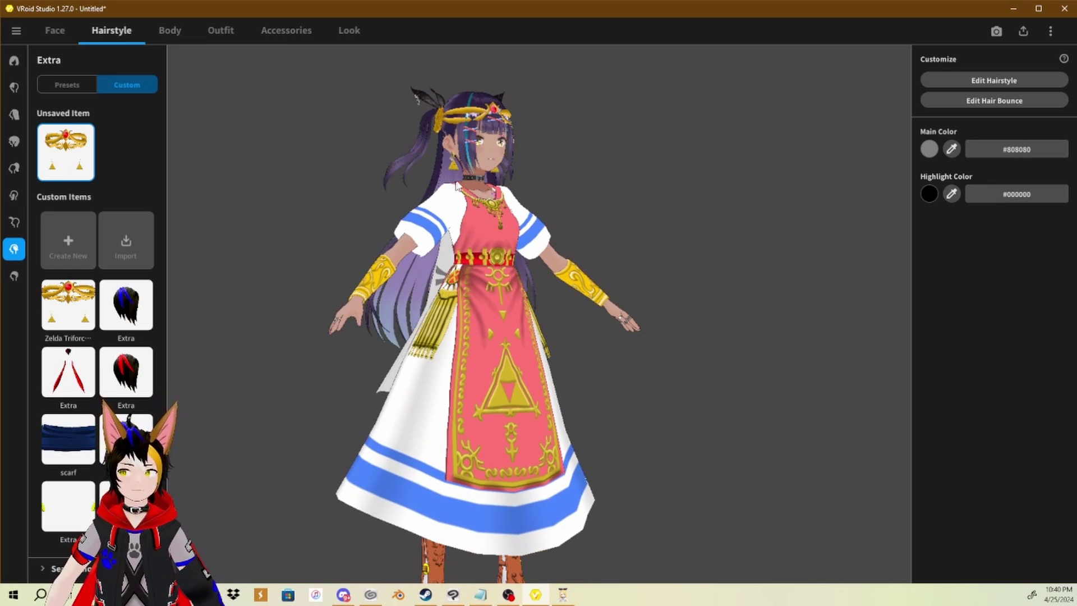
{"action": "left_click_drag", "start_coordinate": [493, 168], "coordinate": [451, 198]}
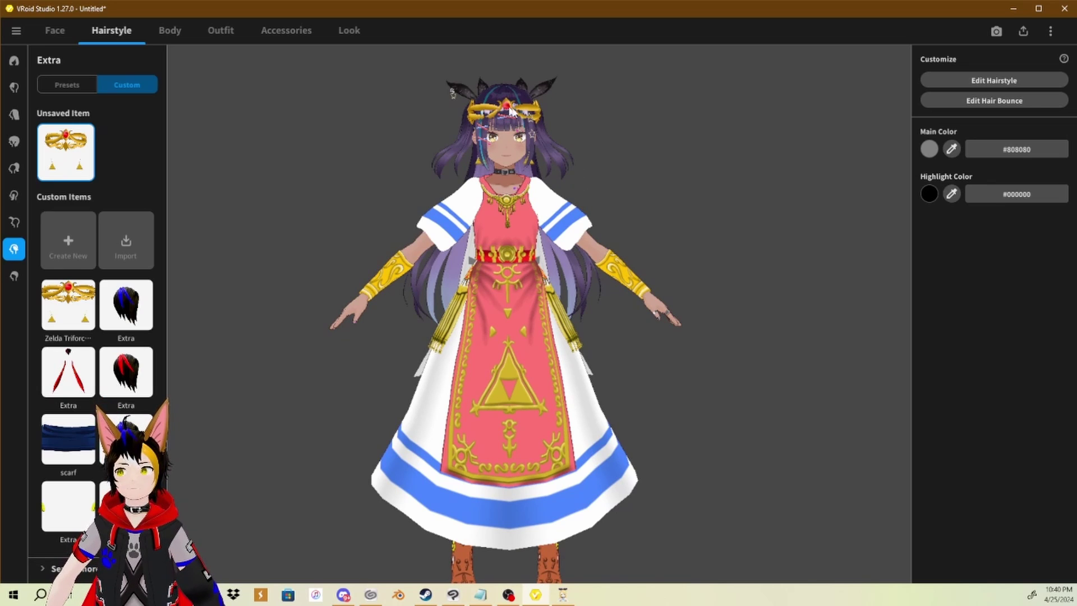
{"action": "left_click_drag", "start_coordinate": [510, 110], "coordinate": [515, 161]}
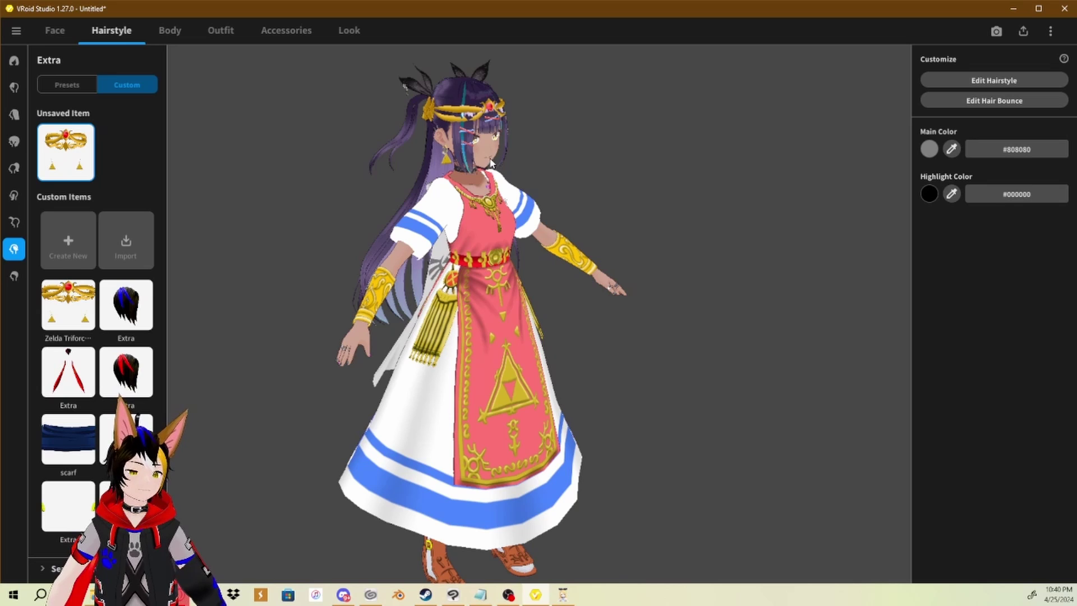
{"action": "left_click_drag", "start_coordinate": [505, 186], "coordinate": [482, 177]}
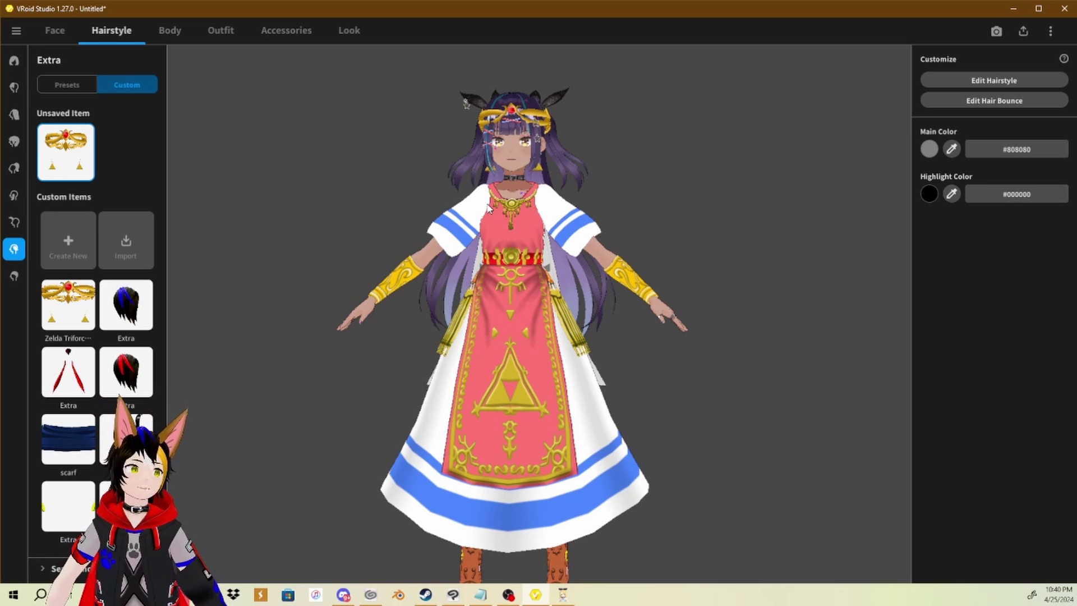
{"action": "right_click_drag", "start_coordinate": [509, 278], "coordinate": [537, 249]}
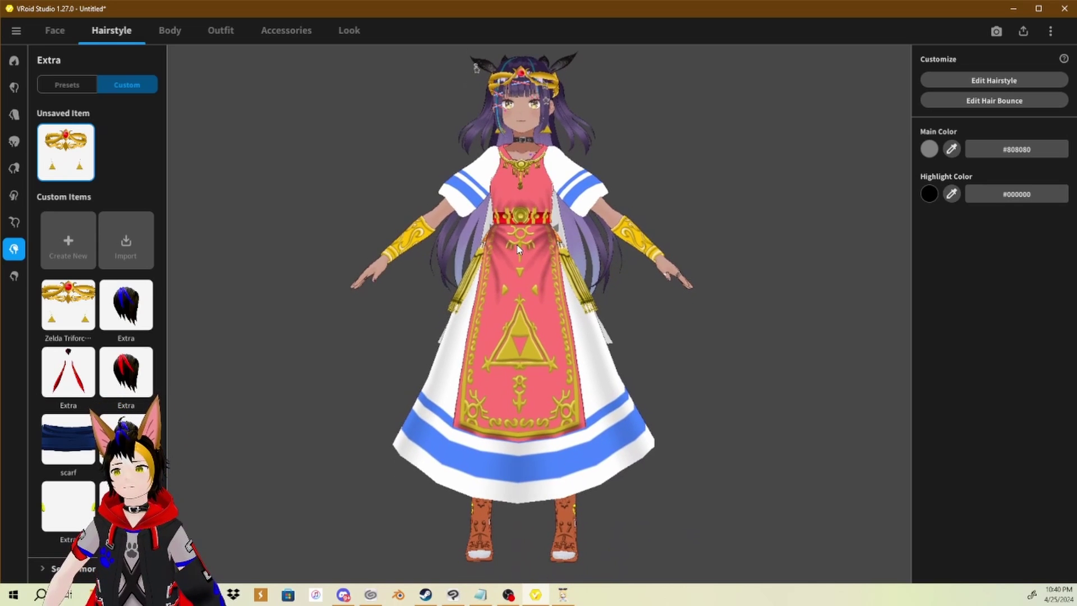
{"action": "mouse_move", "coordinate": [540, 256]}
{"action": "left_mouse_down"}
{"action": "mouse_move", "coordinate": [556, 272]}
{"action": "mouse_move", "coordinate": [534, 270]}
{"action": "left_mouse_up"}
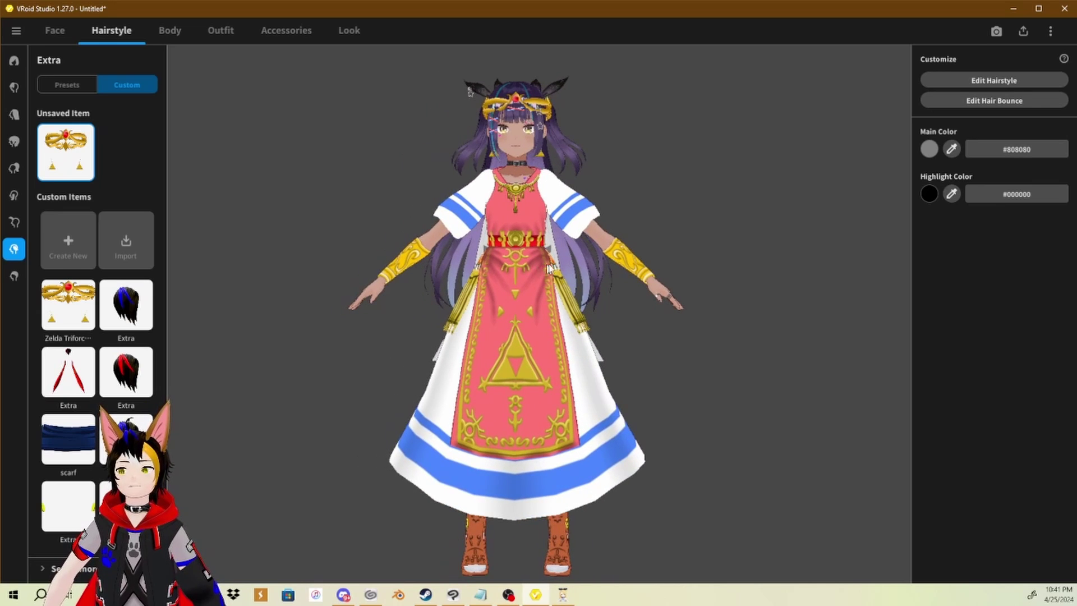